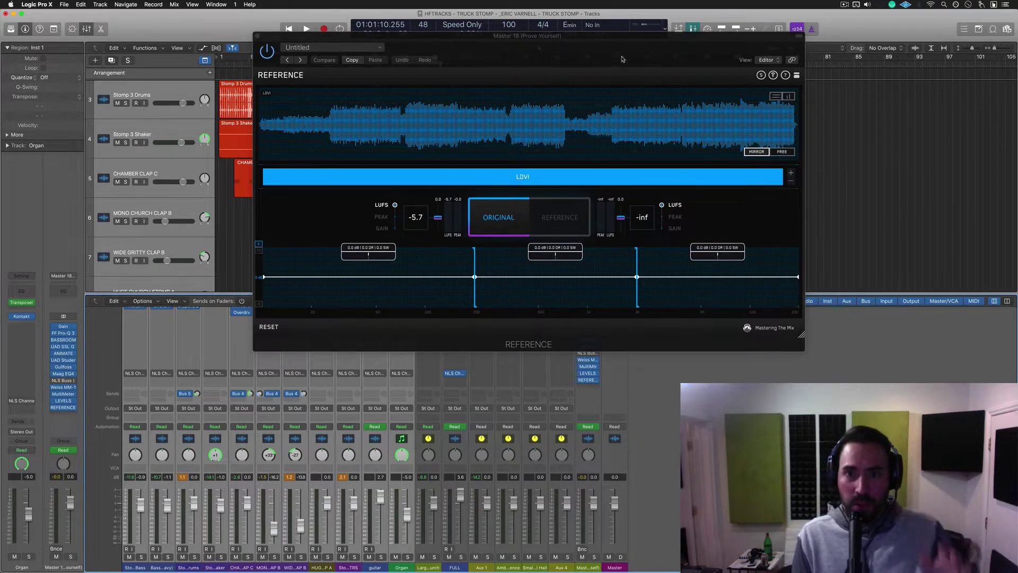
Bypass the master channel's inserts from Gain through LEVELS during playback, keeping REFERENCE active
drag(622, 58, 582, 66)
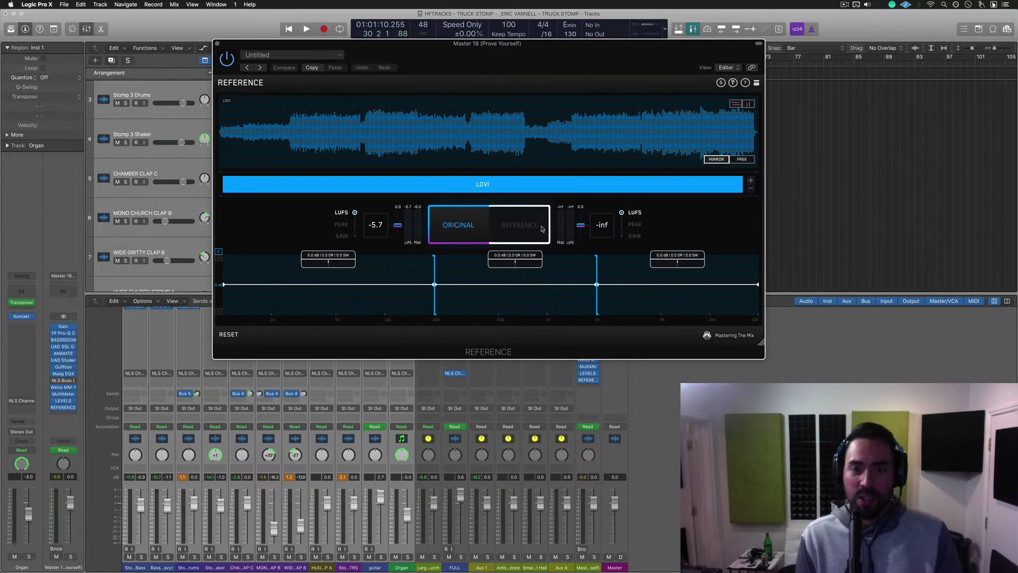
key(space)
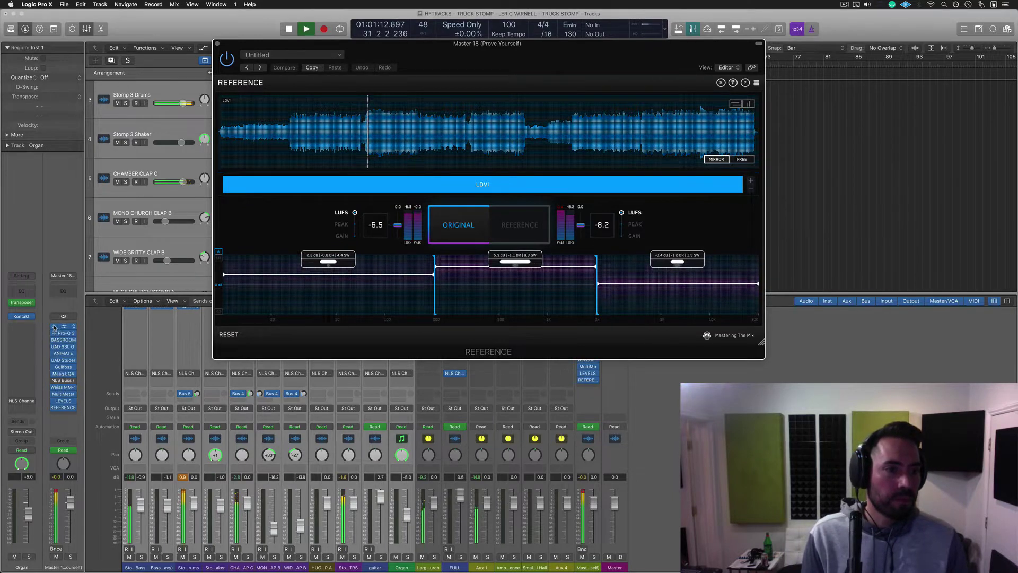
drag(54, 326, 56, 406)
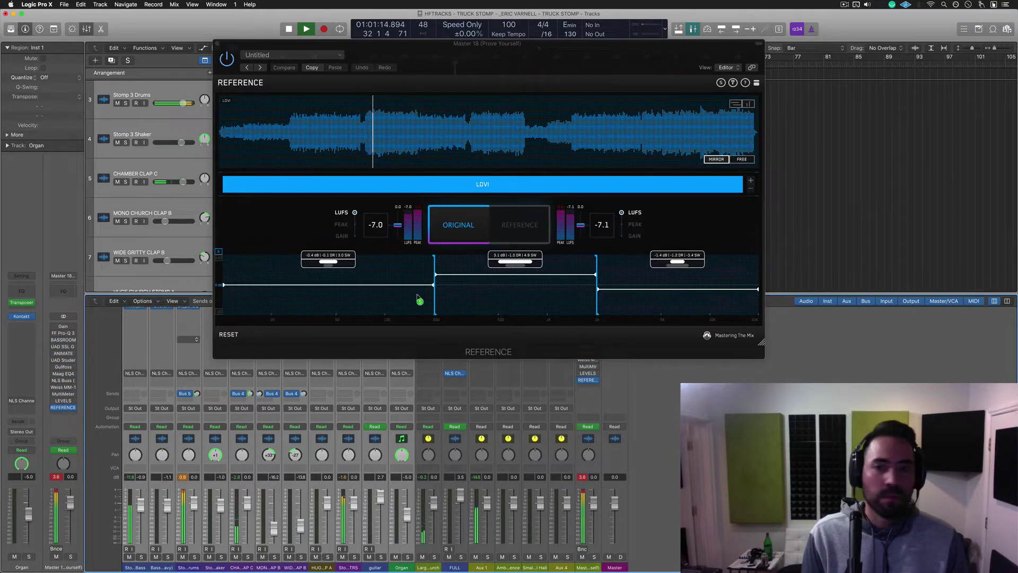
Compare the mix without master processing against the loaded reference track by alternating between Original and Reference during playback
click(468, 224)
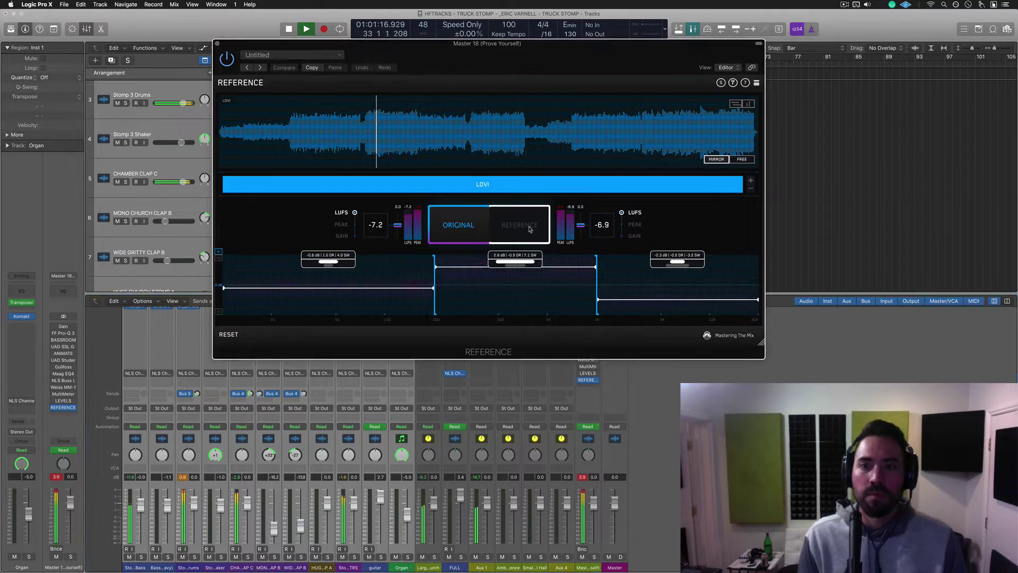
click(467, 225)
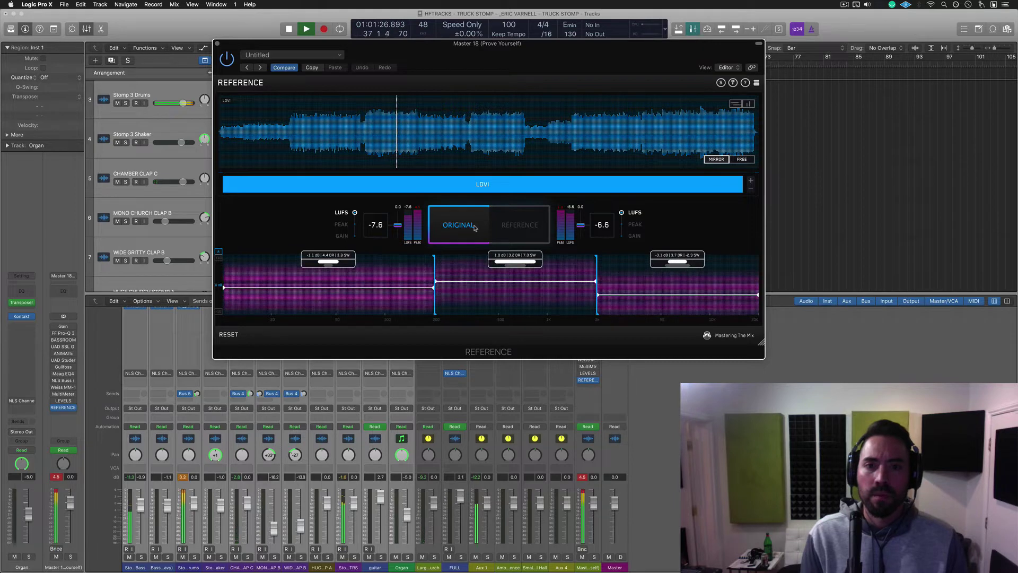
key(space)
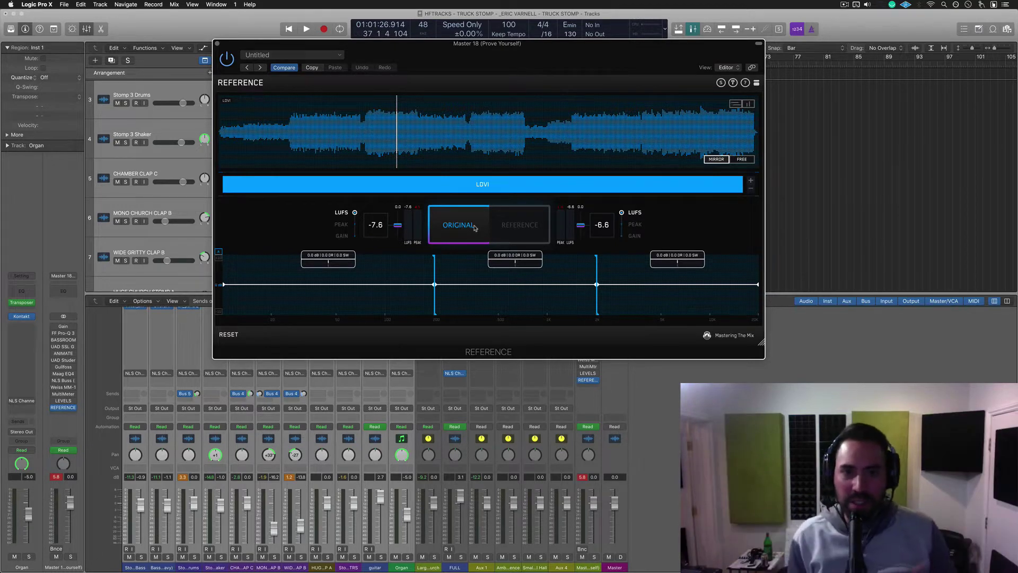
key(space)
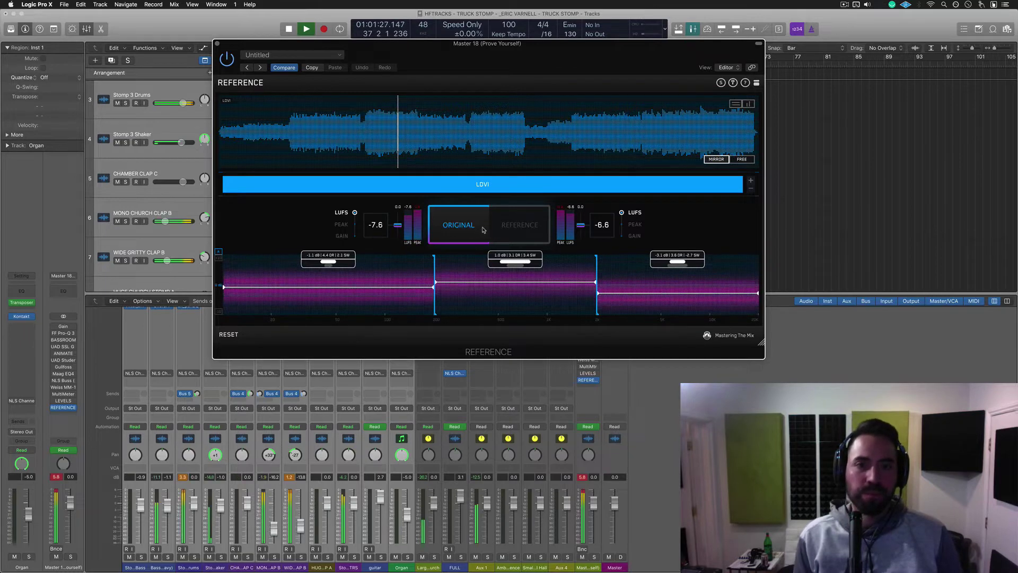
click(509, 229)
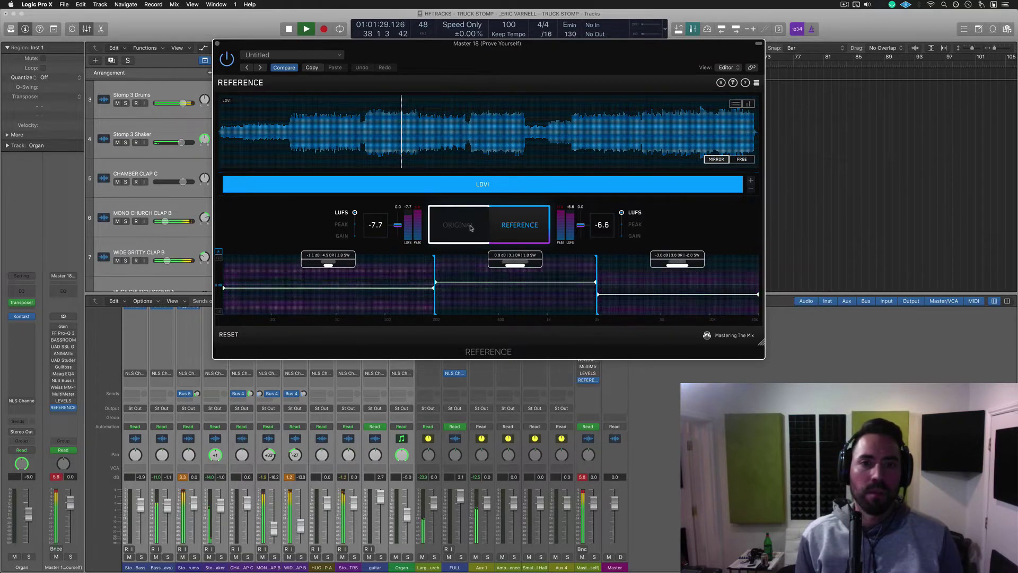
click(473, 228)
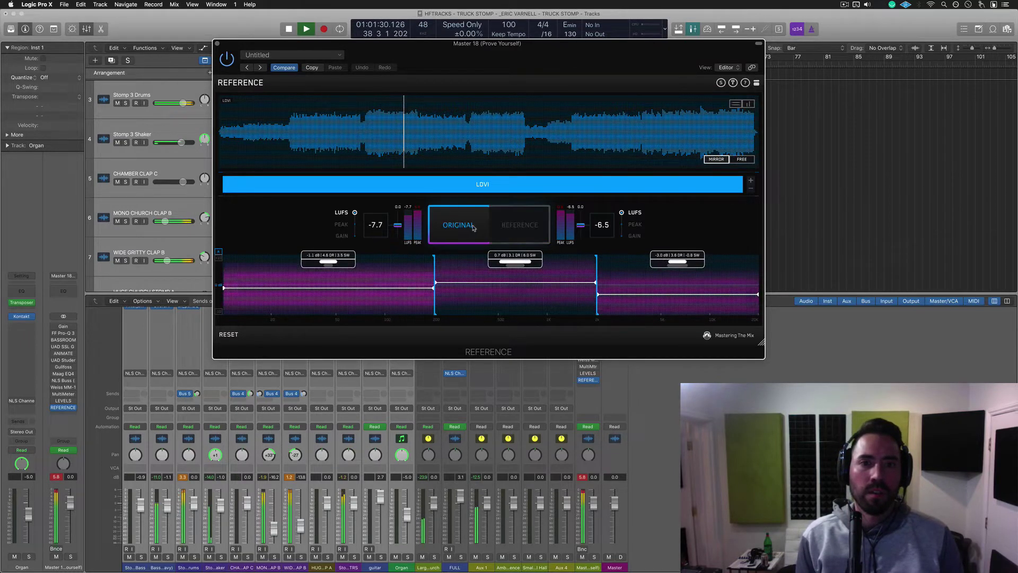
click(512, 226)
key(space)
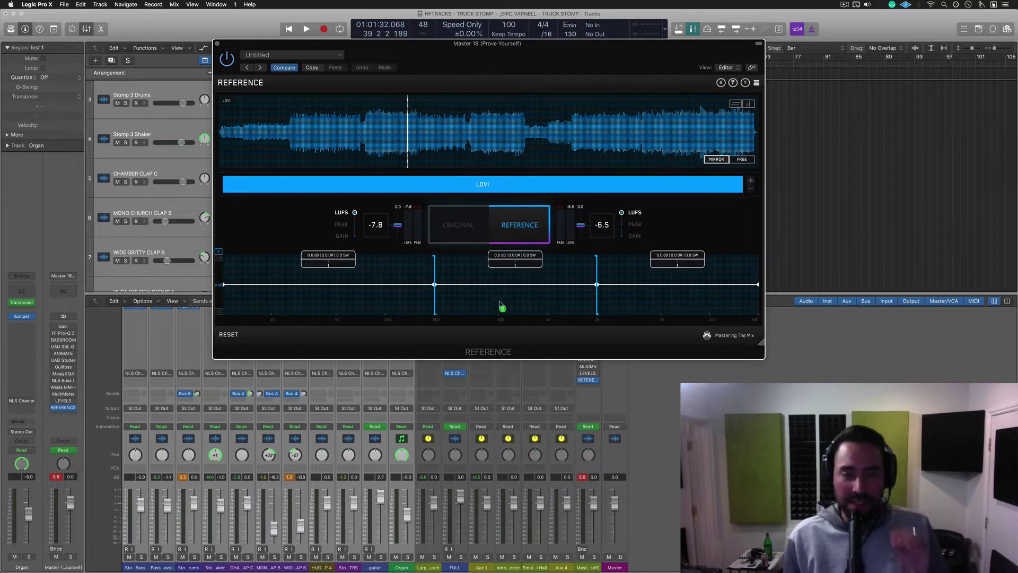
Enable the NLS Channel inserts on the selected tracks and open the NLS Buss plug-in on the master channel
drag(579, 70, 736, 43)
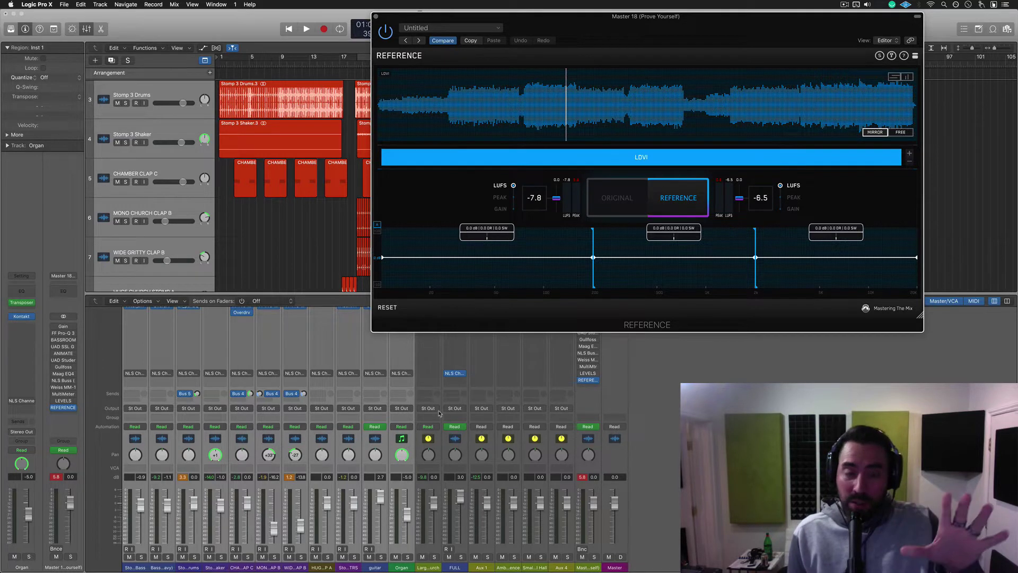
click(128, 375)
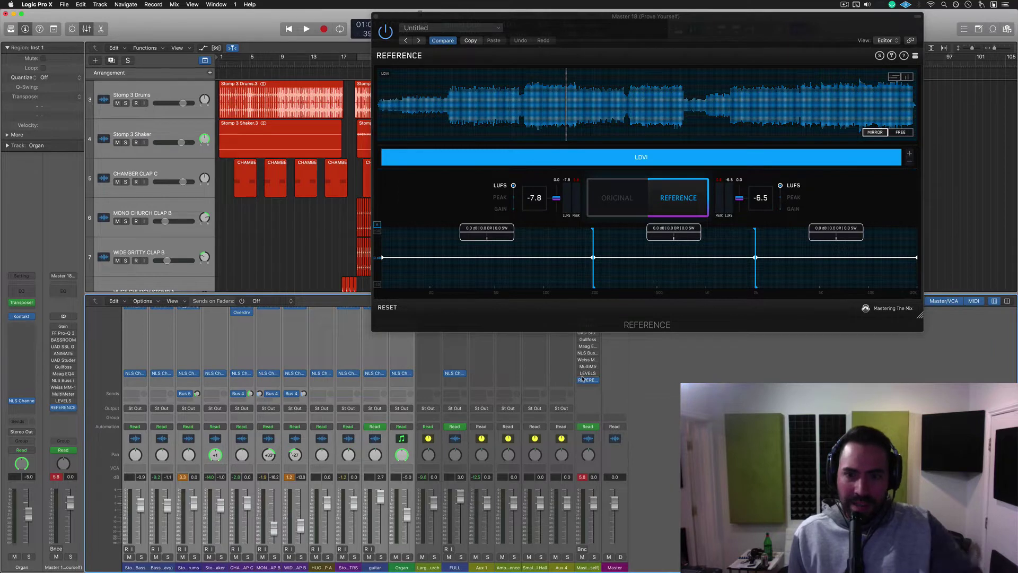
click(590, 354)
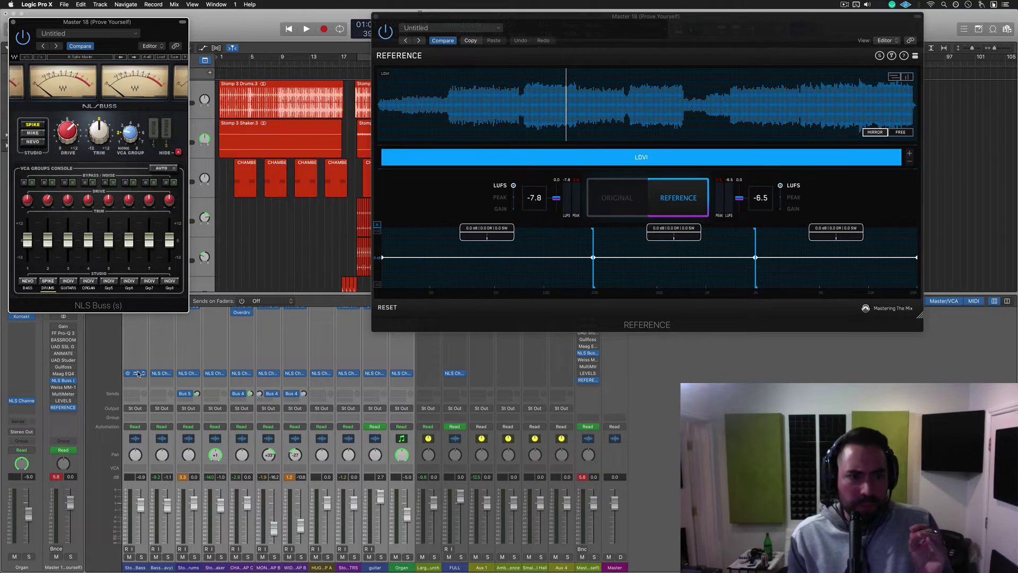
Inspect the NLS Channel settings on the Stomp 3 Bass track, close them, and examine the NLS Buss group controls
click(138, 373)
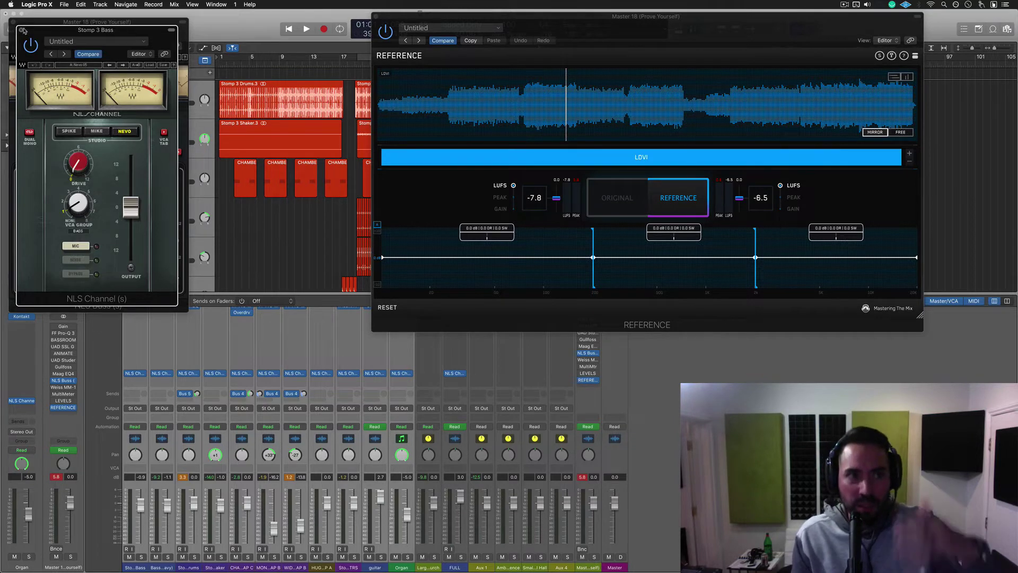
click(21, 30)
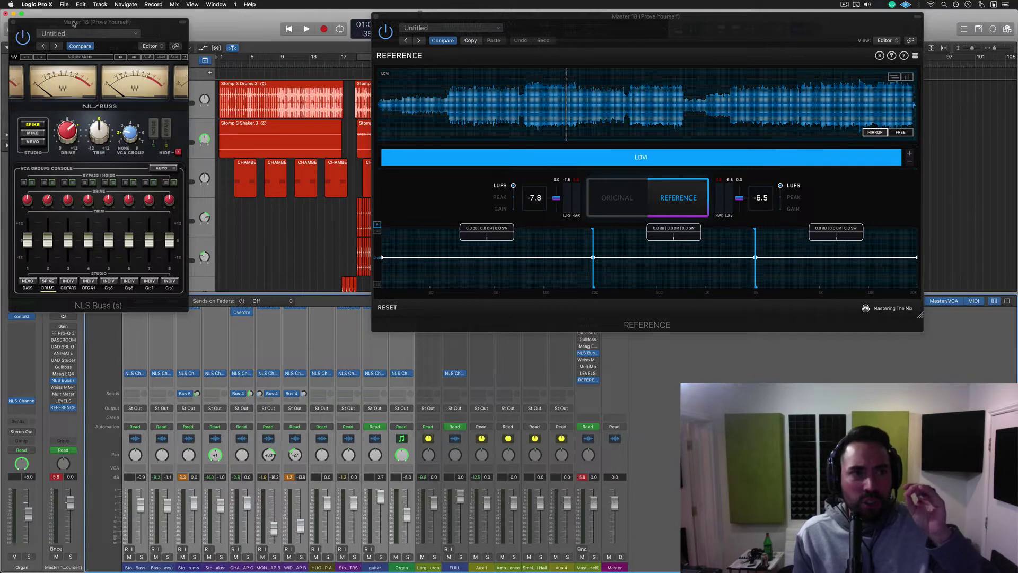
drag(67, 22, 191, 84)
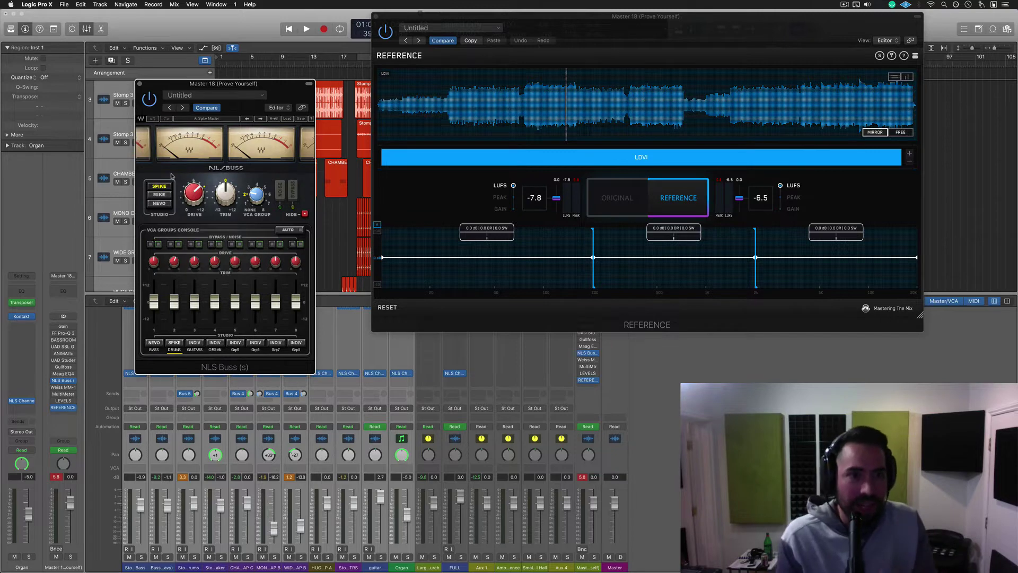
mouse_move(178, 259)
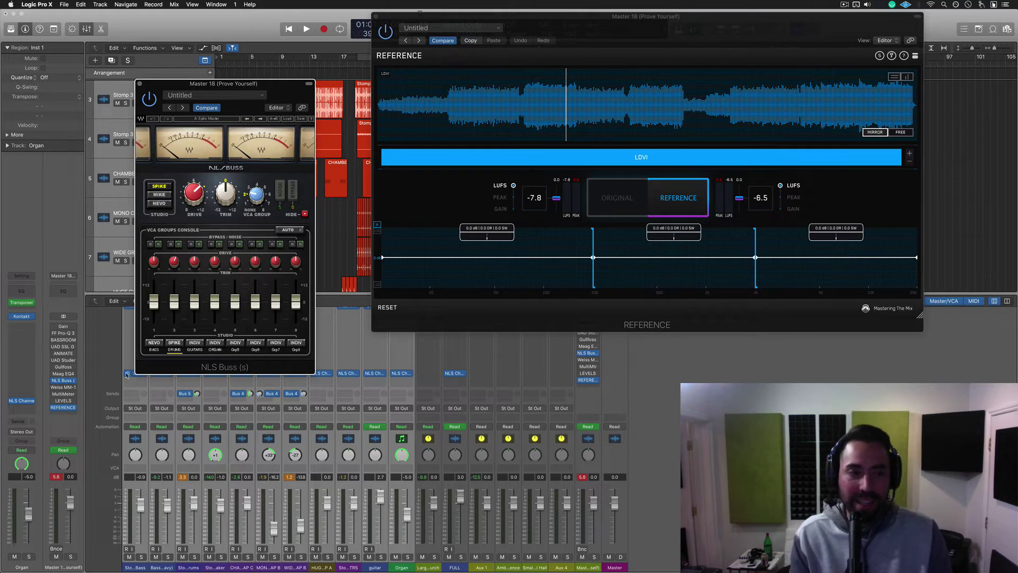
Play the original mix with the NLS Channel and NLS Buss plug-ins bypassed and enabled to compare their effect
click(58, 327)
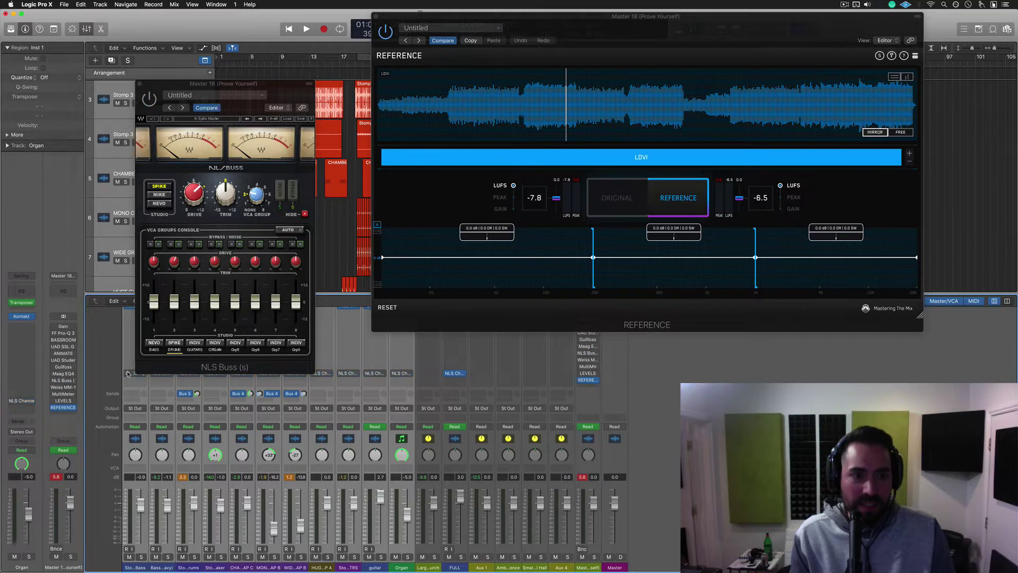
key(space)
click(626, 199)
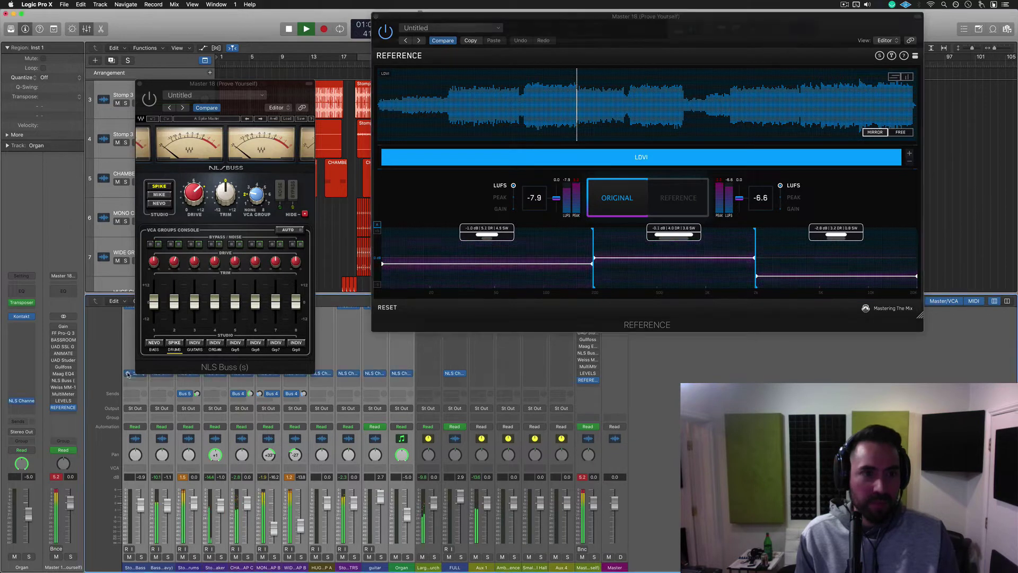
click(150, 97)
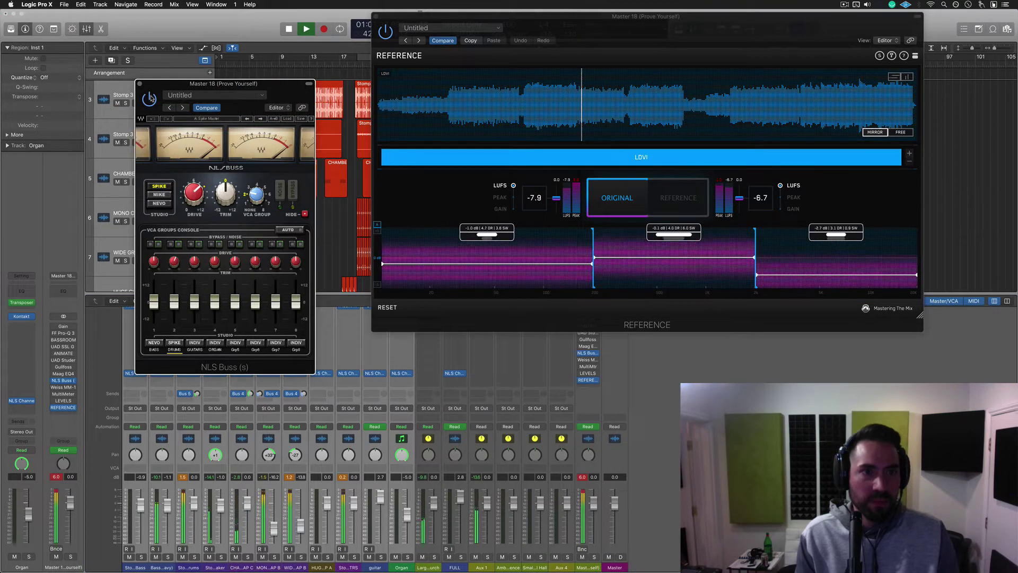
key(space)
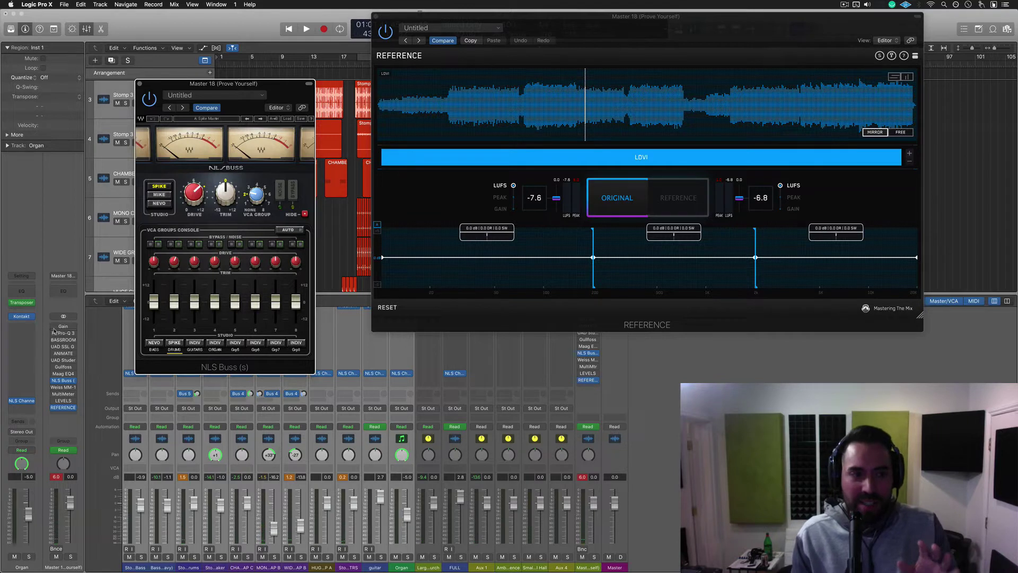
Re-enable the master inserts from Gain through MultiMeter with the NLS plug-ins bypassed, and play from about bar 19
drag(54, 326, 53, 395)
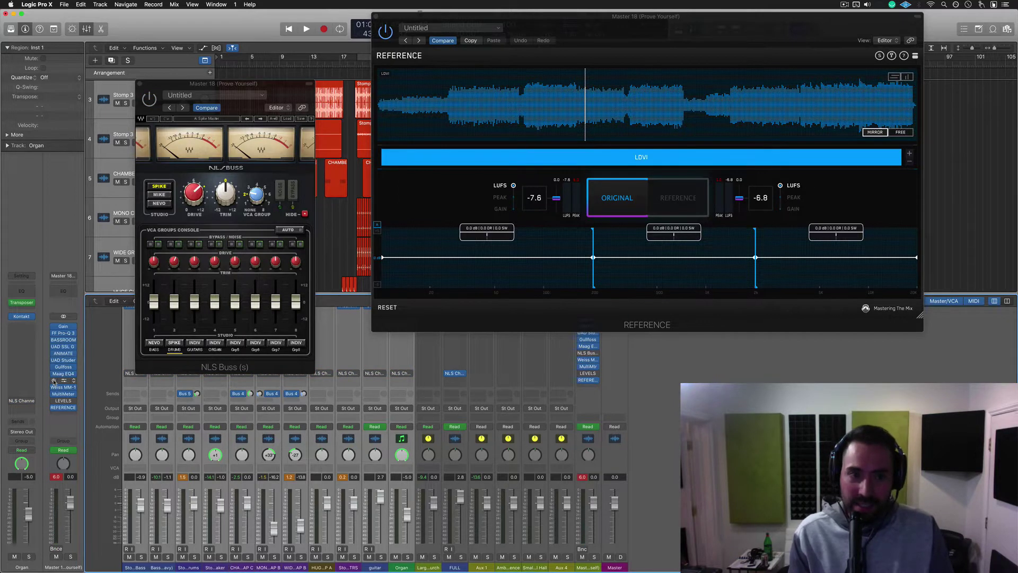
key(space)
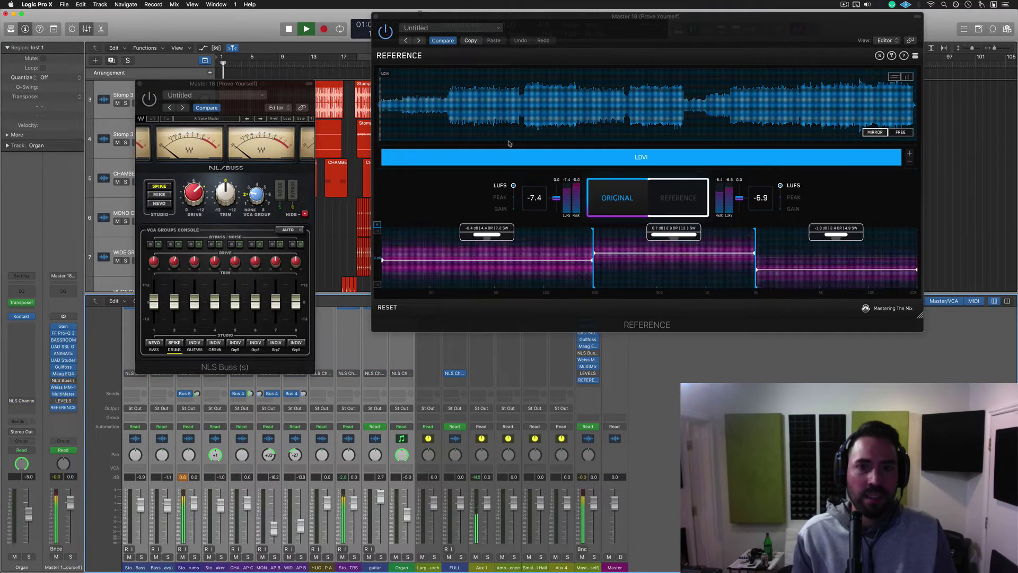
click(498, 114)
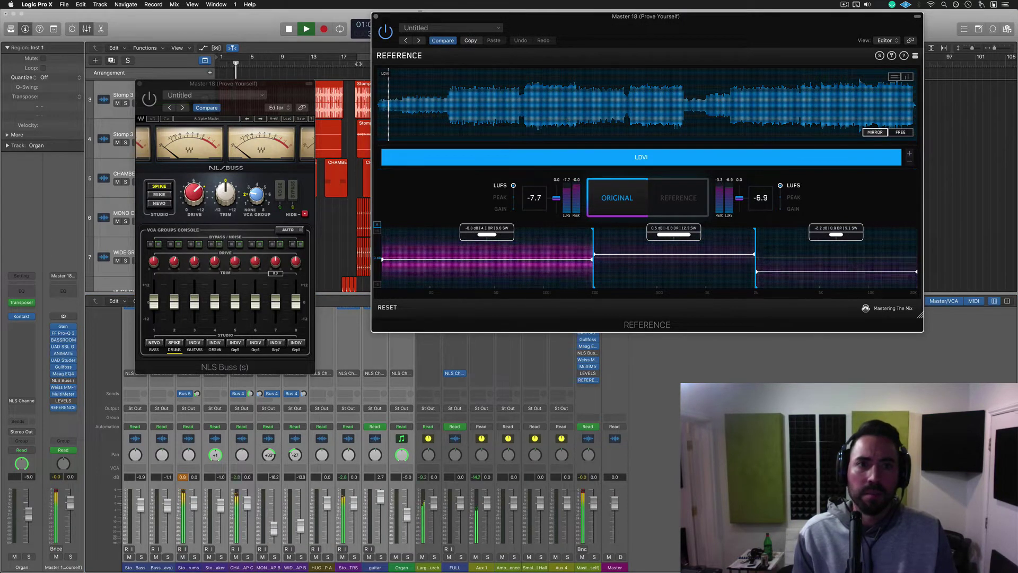
click(354, 63)
Compare the mastered mix without the NLS plug-ins against the reference track, finishing on Original with playback stopped
click(628, 199)
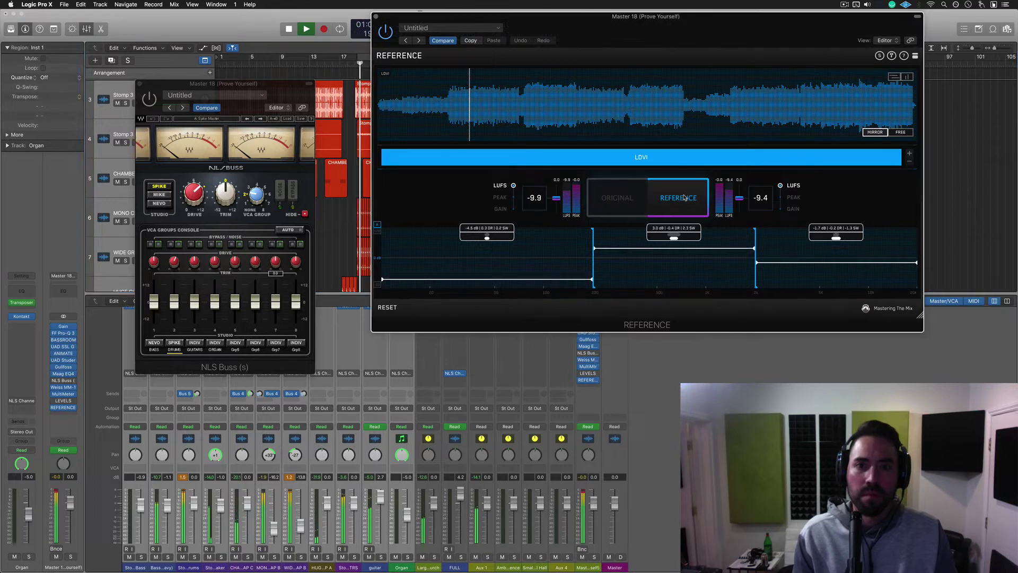
click(627, 199)
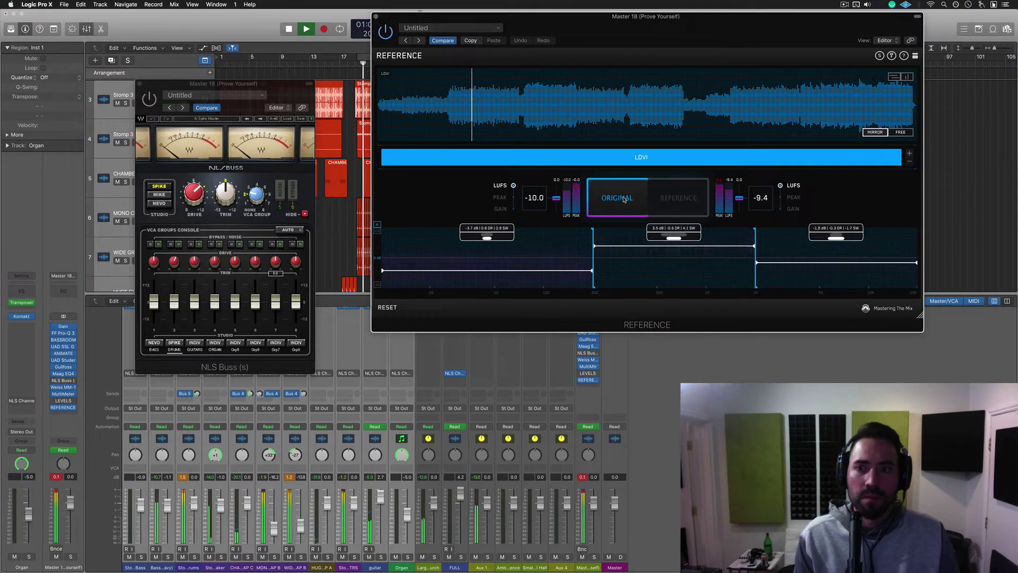
click(684, 199)
click(620, 198)
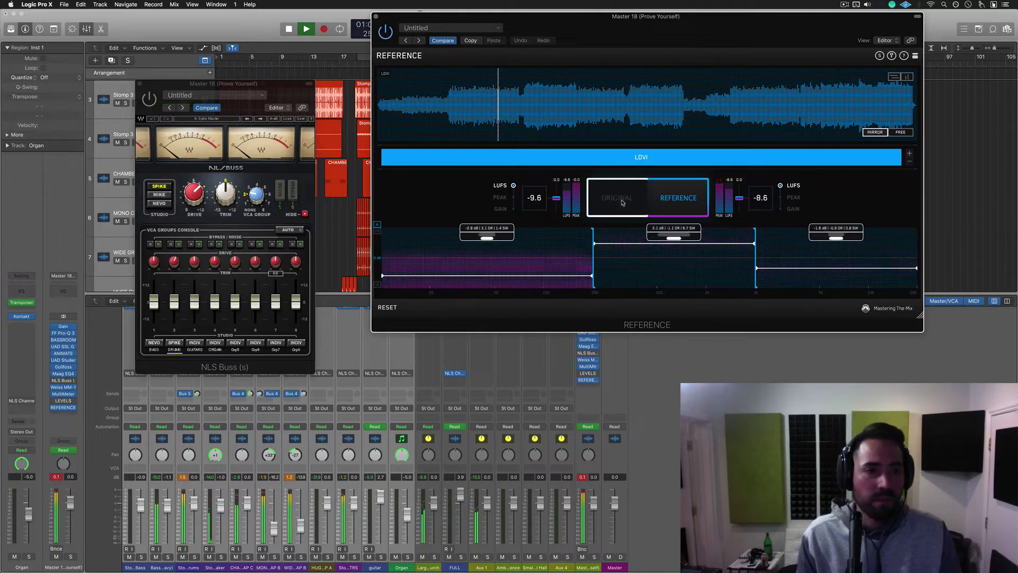
key(space)
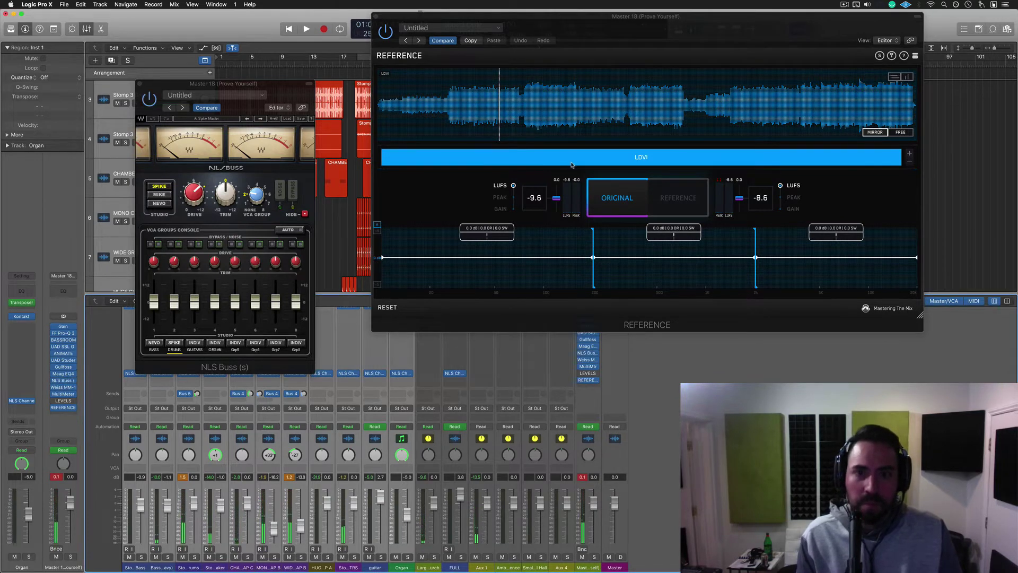
Play the mastered mix with the NLS plug-ins enabled and compare it against the reference track
key(space)
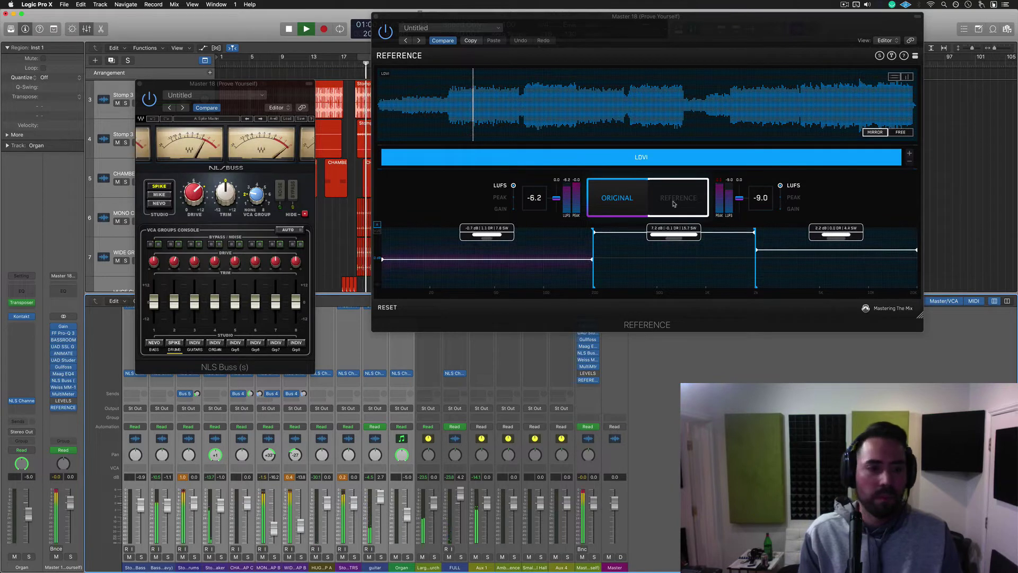
click(673, 203)
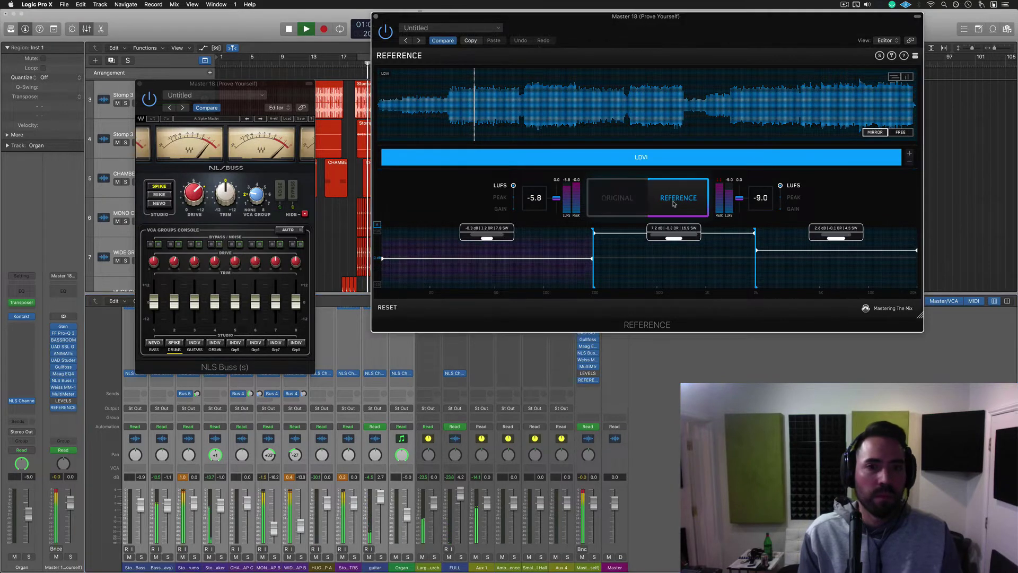
click(615, 198)
Fine-tune the gain in the master channel's Gain plug-in during playback and close the plug-in
click(64, 327)
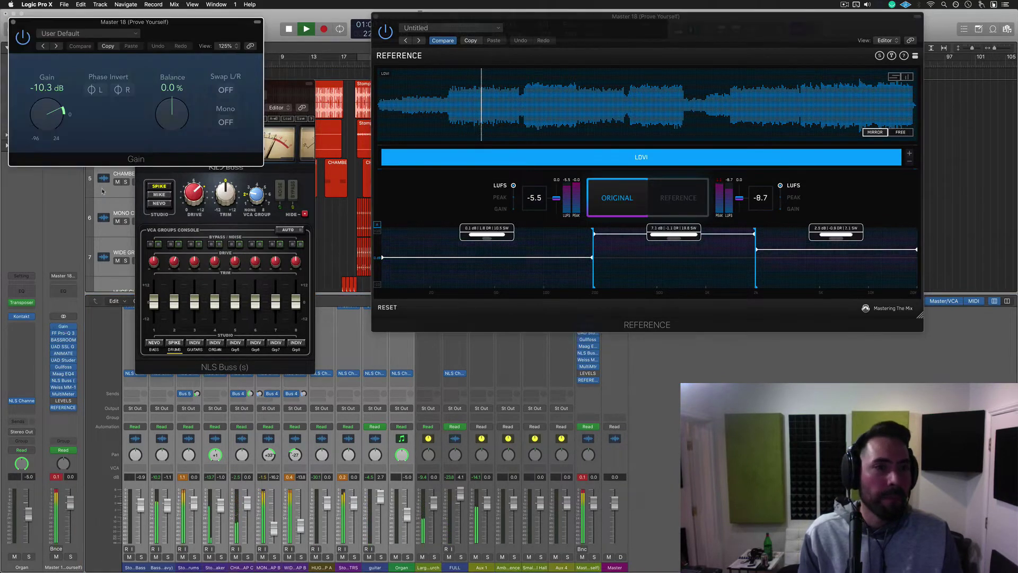
drag(60, 120, 60, 122)
click(12, 23)
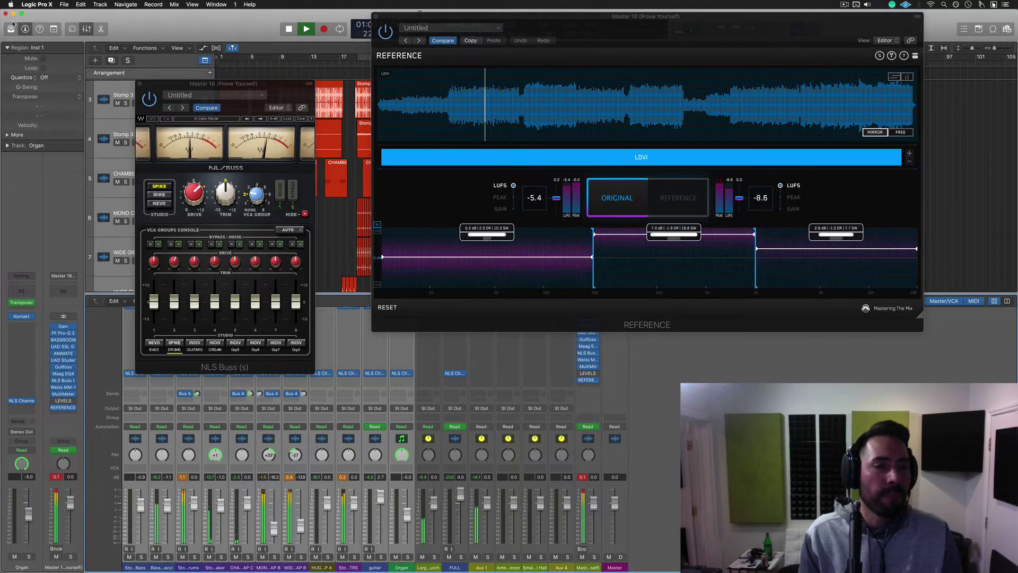
Lower the main Drive in the NLS Buss plug-in and switch the monitoring to the reference track
click(194, 194)
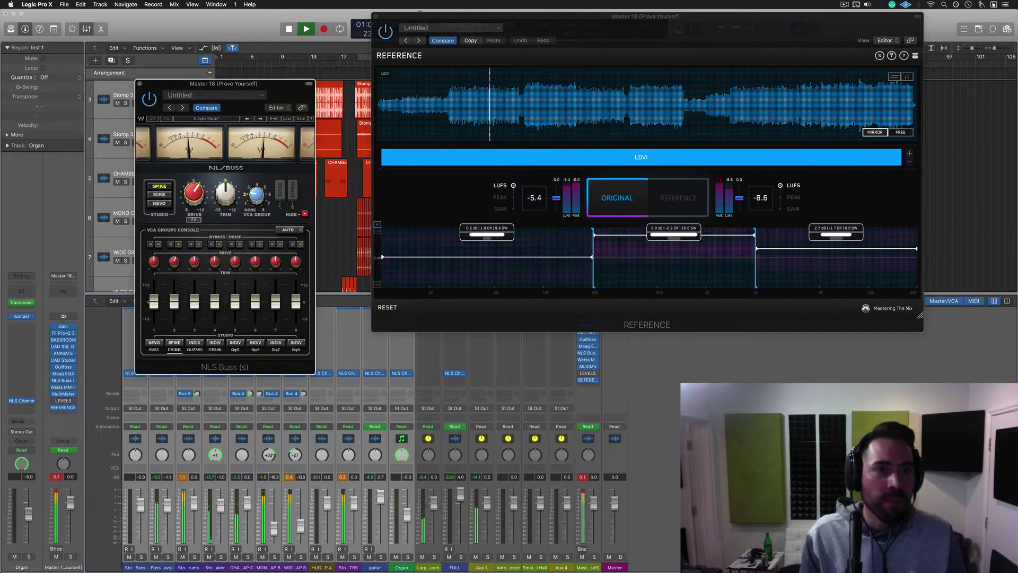
drag(194, 193, 194, 202)
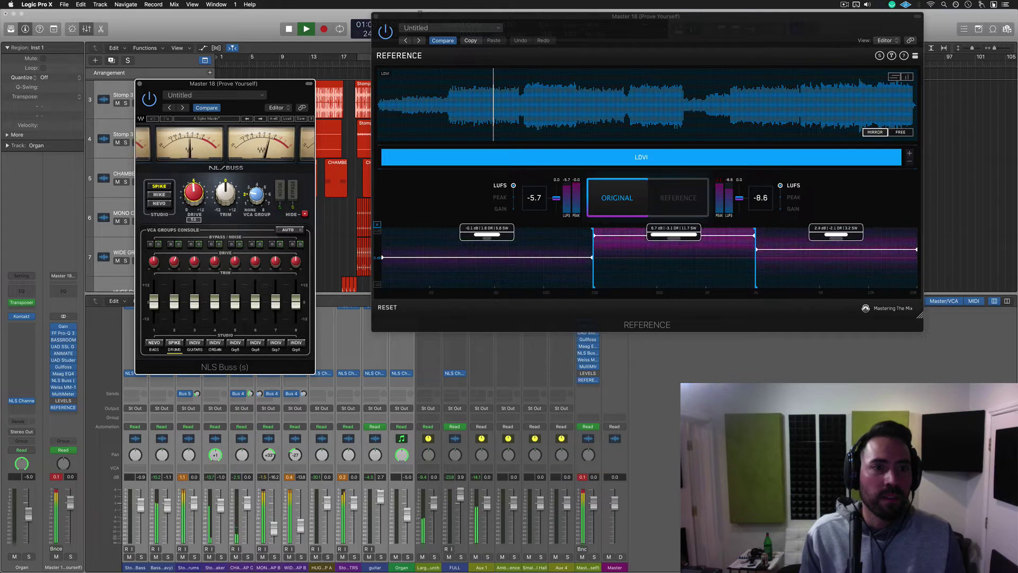
click(680, 192)
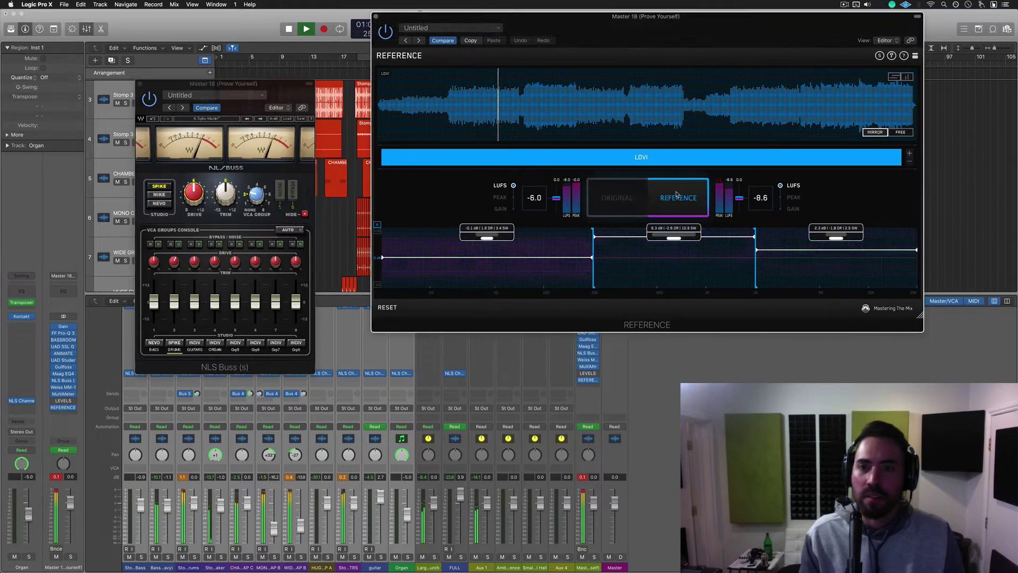
Switch monitoring back to the original mix, stop playback and restart it from about bar 18
click(621, 197)
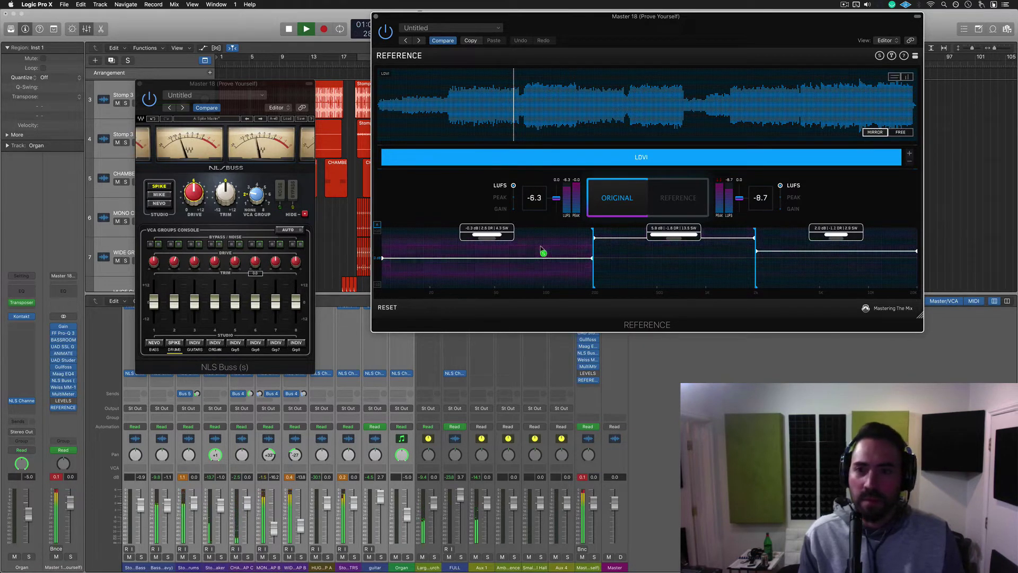
key(space)
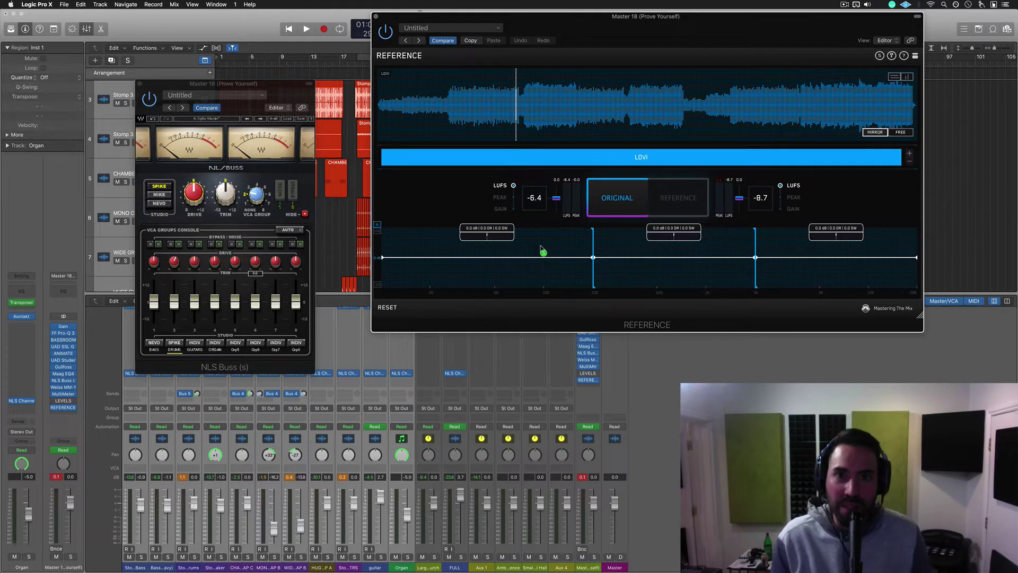
click(354, 62)
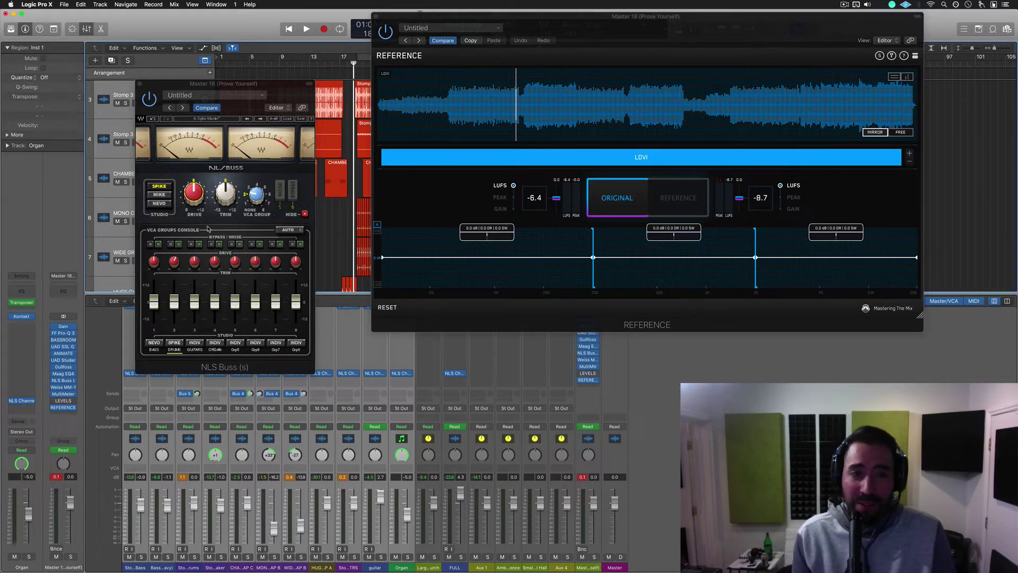
click(189, 204)
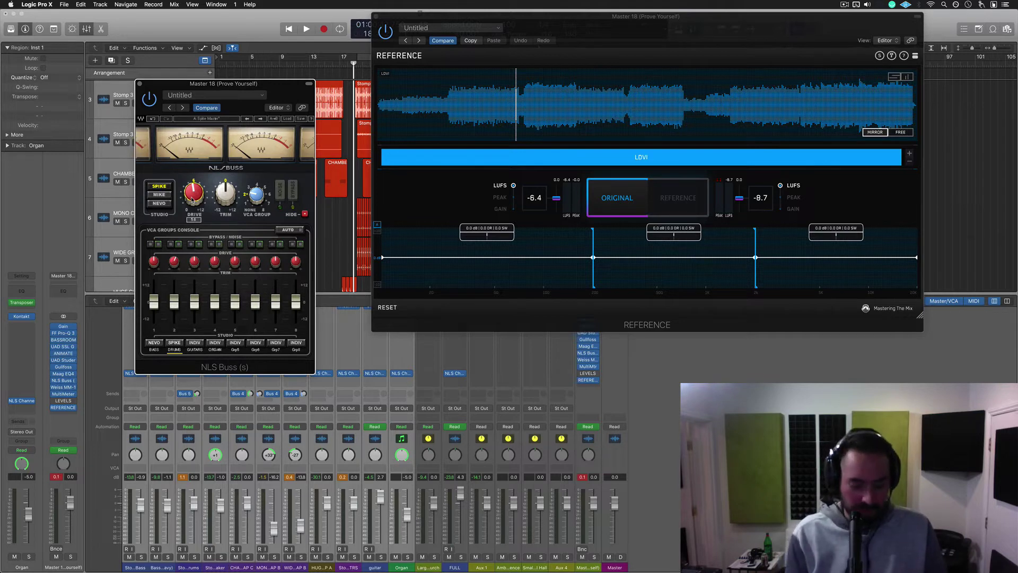
key(space)
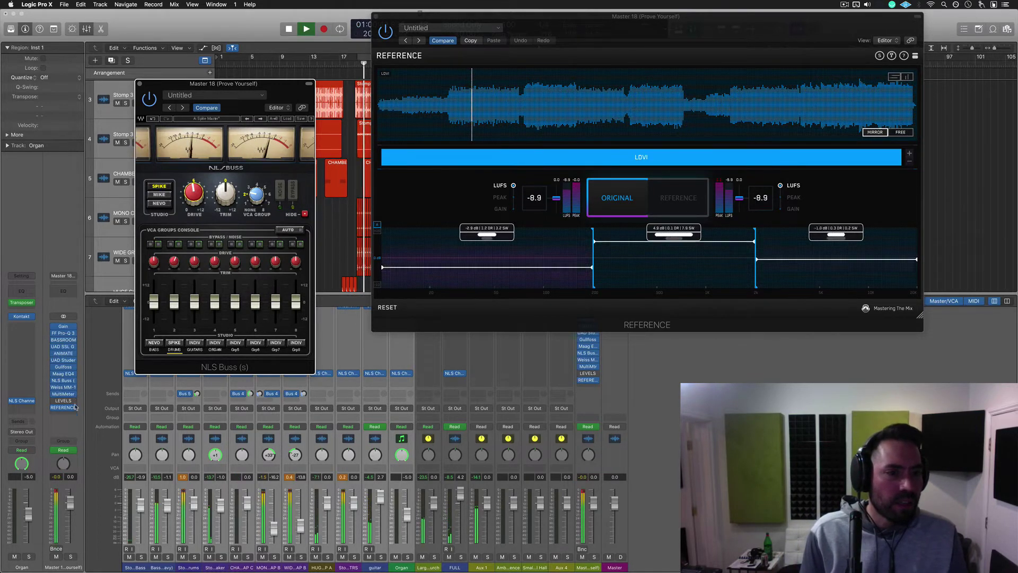
Open the master channel's Weiss MM-1, fine-tune its Amount, and move its window below the Reference waveform display
click(66, 388)
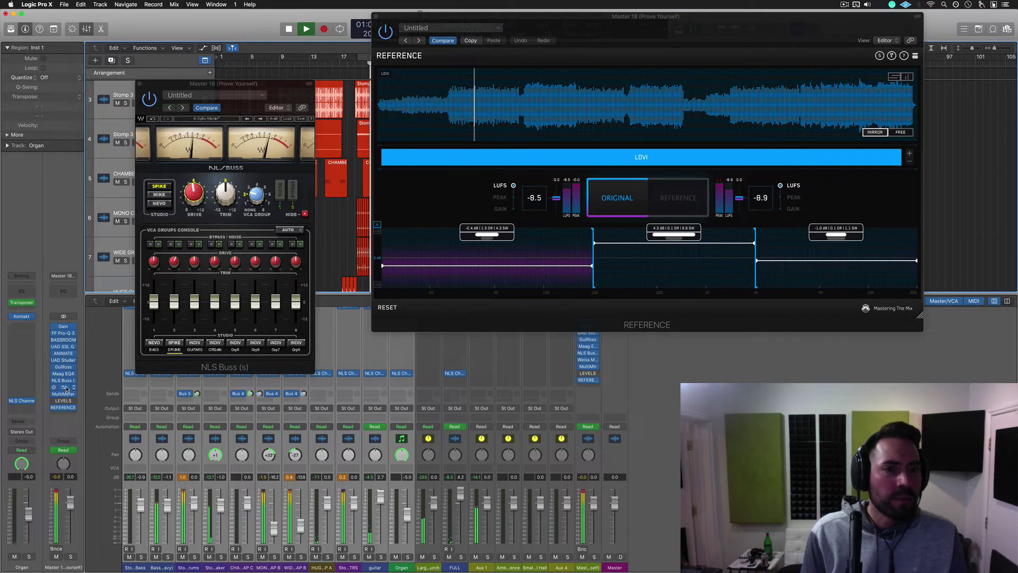
click(66, 389)
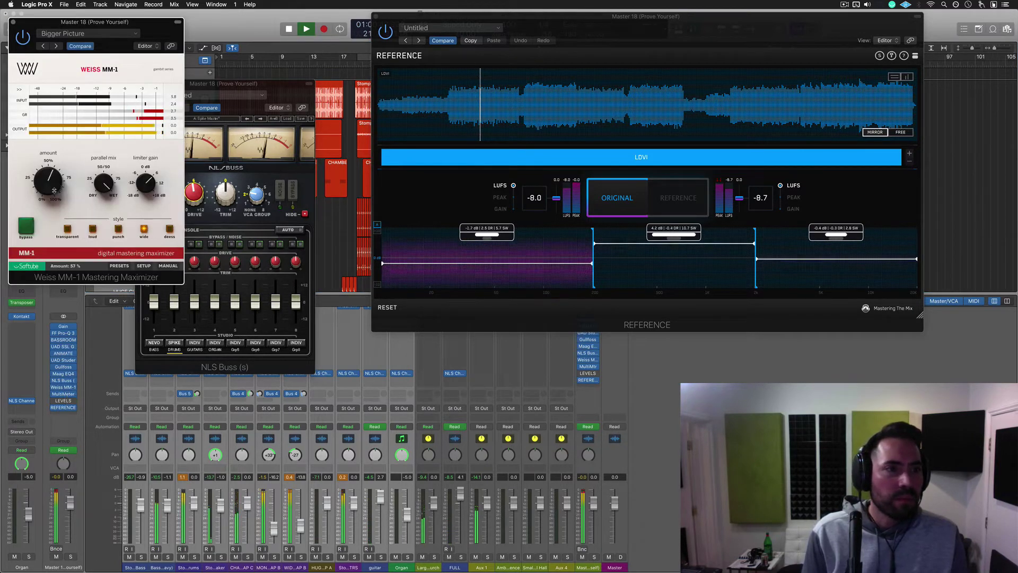
drag(55, 190, 54, 192)
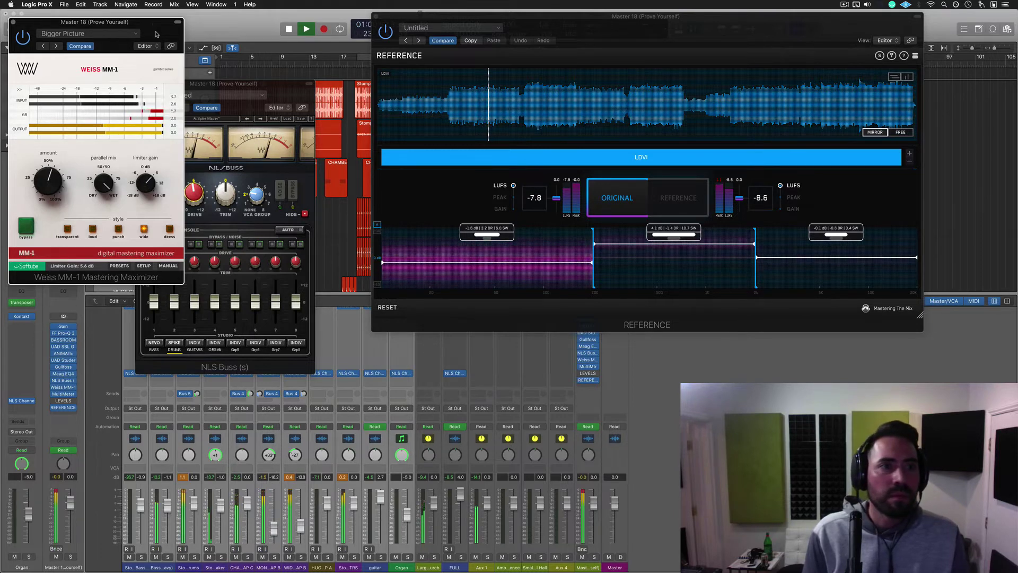
drag(156, 34, 614, 289)
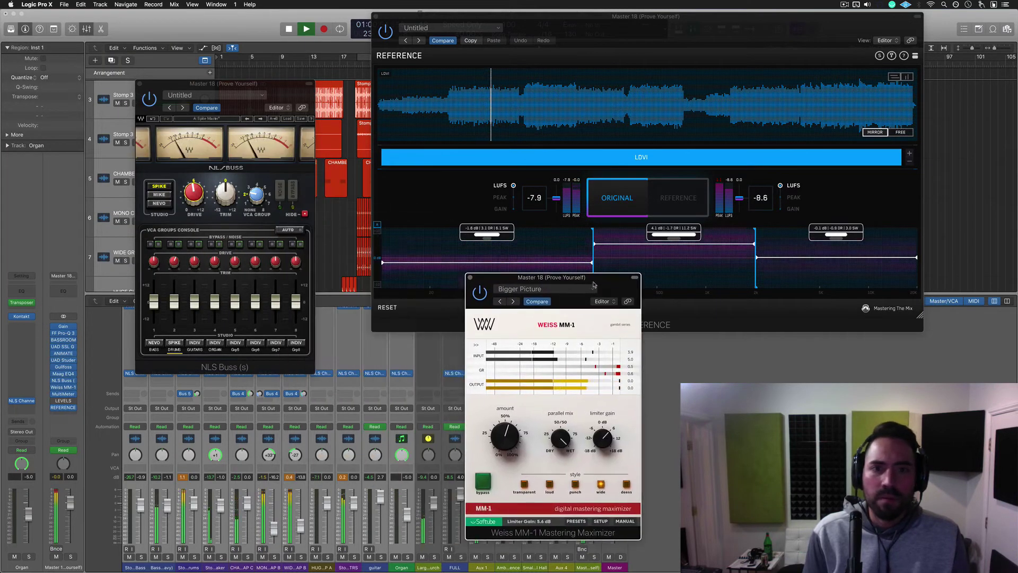
Open Reference's sample-offset display, compare the mix with the reference track, and stop playback on Original
click(760, 205)
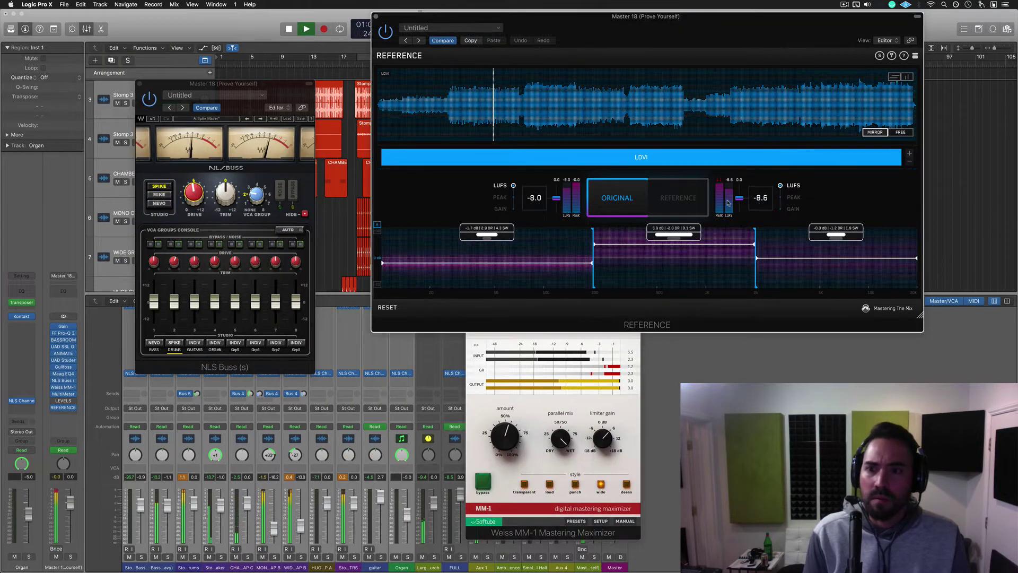
click(903, 79)
click(664, 198)
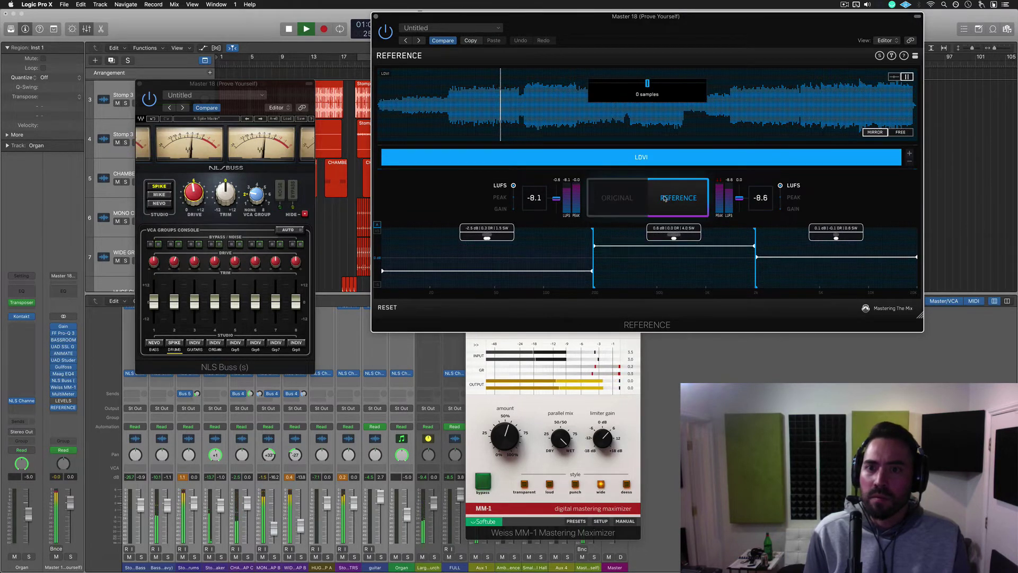
click(666, 199)
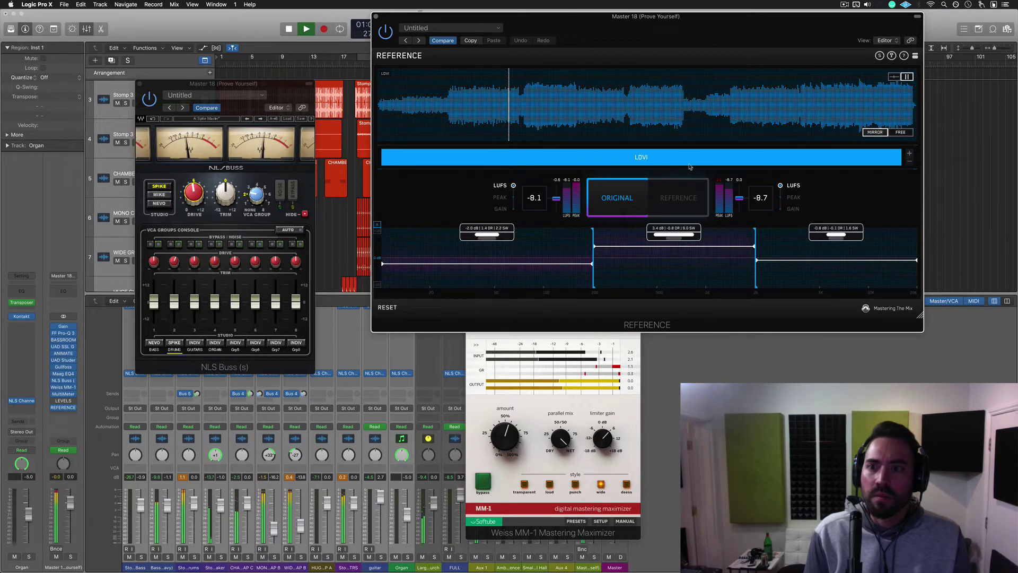
key(space)
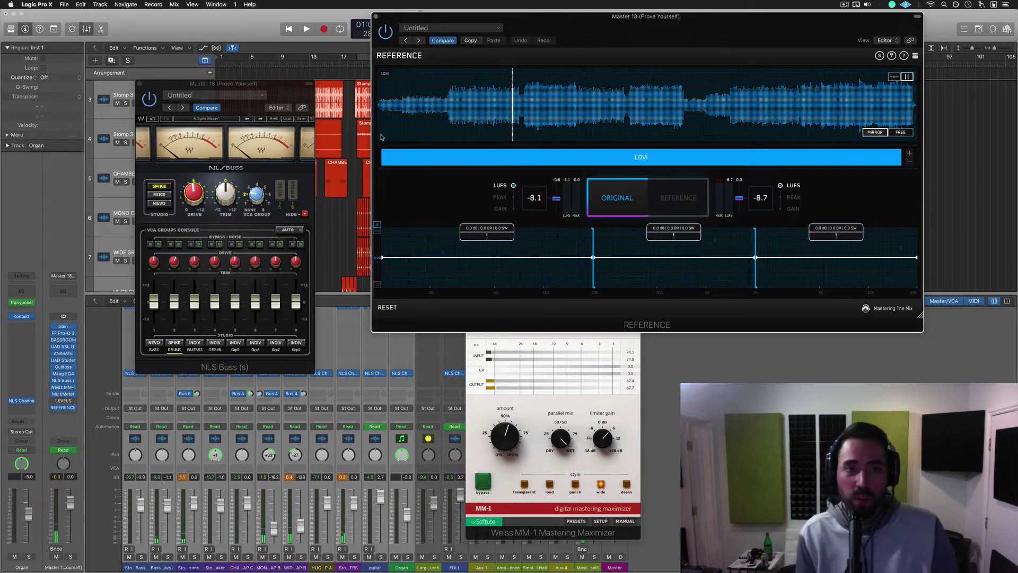
Replay the section from about bar 18 and compare the reference track with the original mix
click(354, 63)
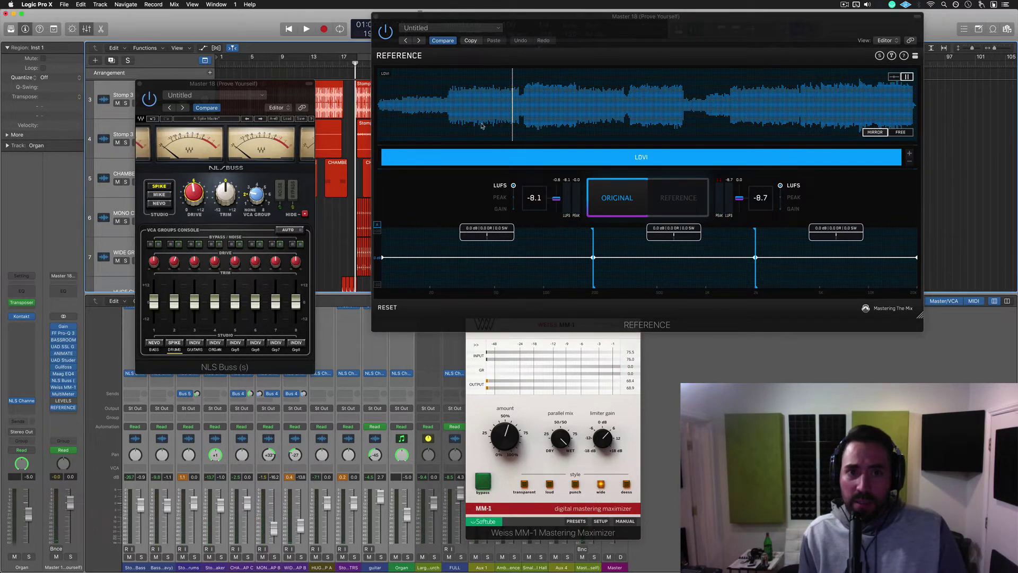
key(space)
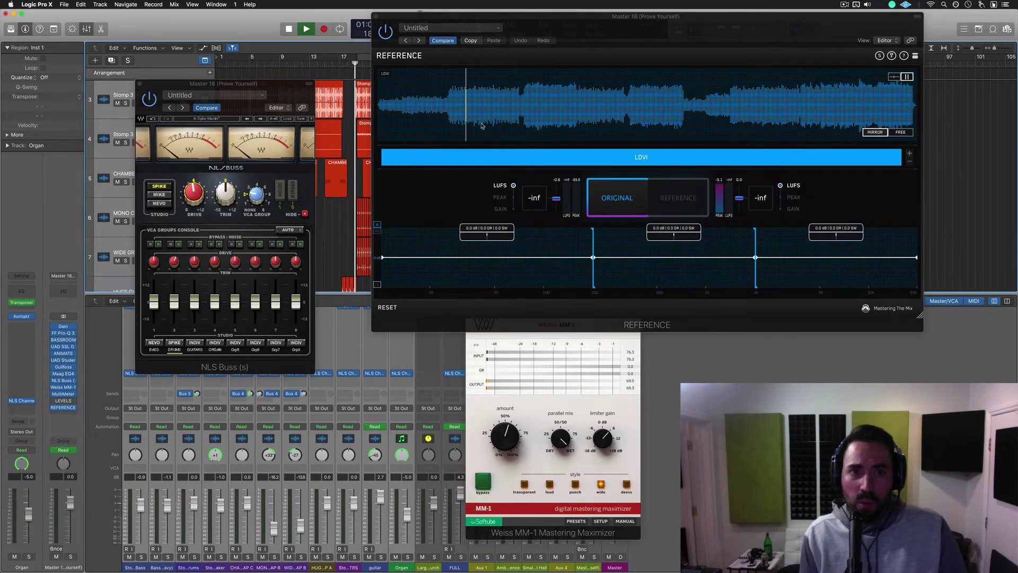
click(675, 202)
click(625, 202)
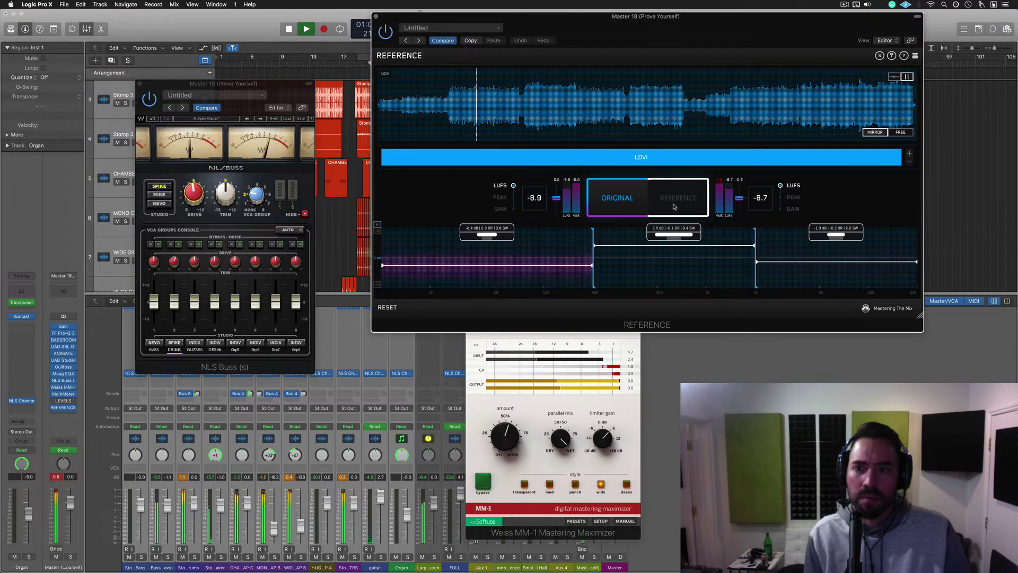
Open the master channel's Maag EQ4 beneath the NLS Buss controls and split Reference's middle frequency band in two
click(64, 374)
drag(192, 24, 416, 351)
key(space)
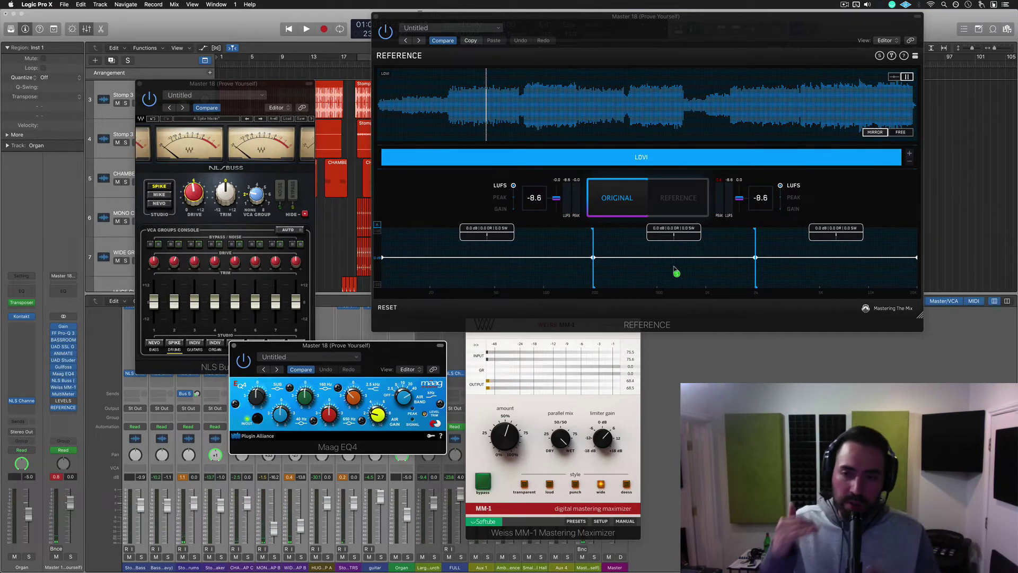
click(676, 272)
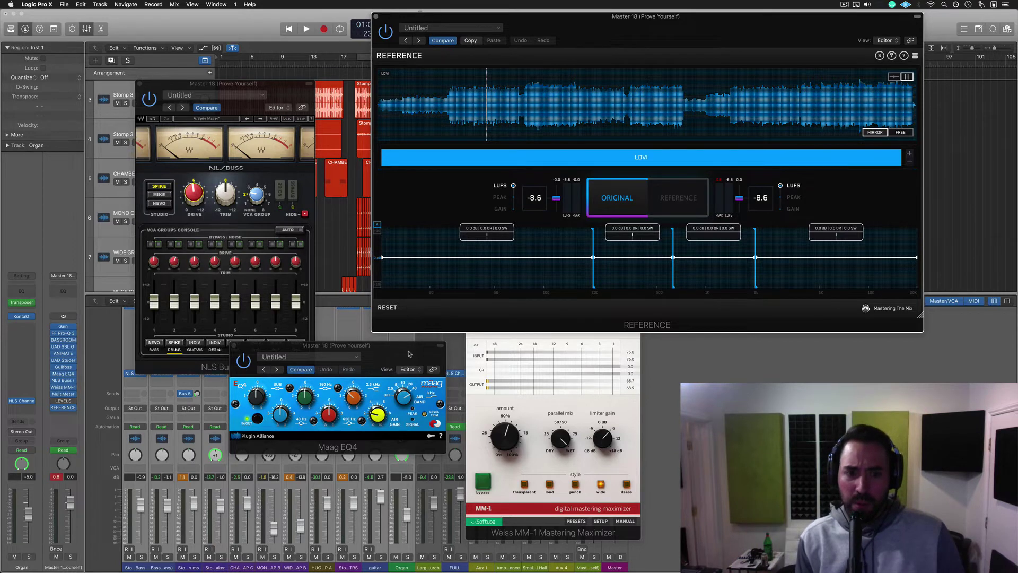
drag(409, 353, 404, 375)
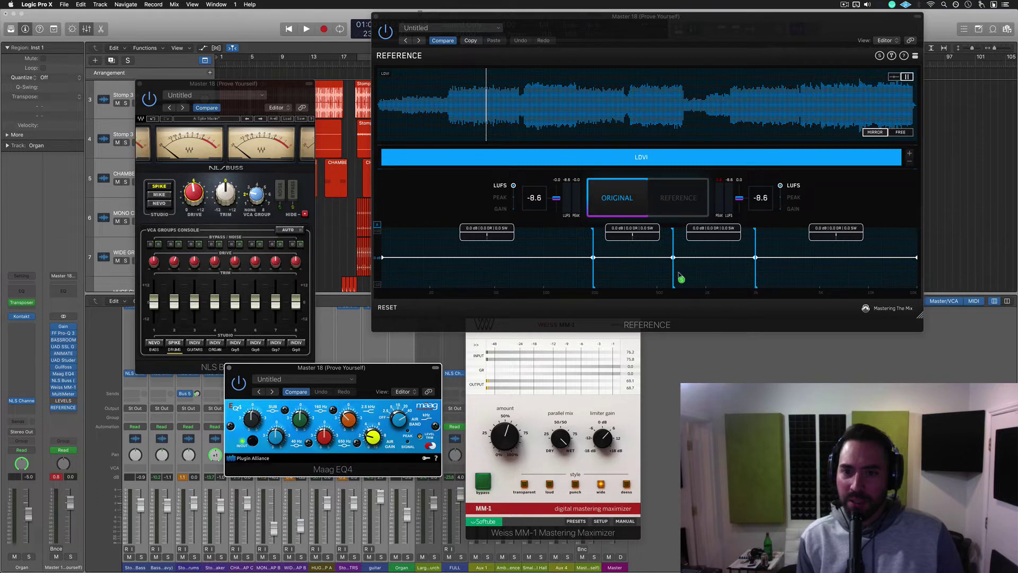
Fine-tune the 160 Hz band and raise the Air Gain in the Maag EQ4 during playback
key(space)
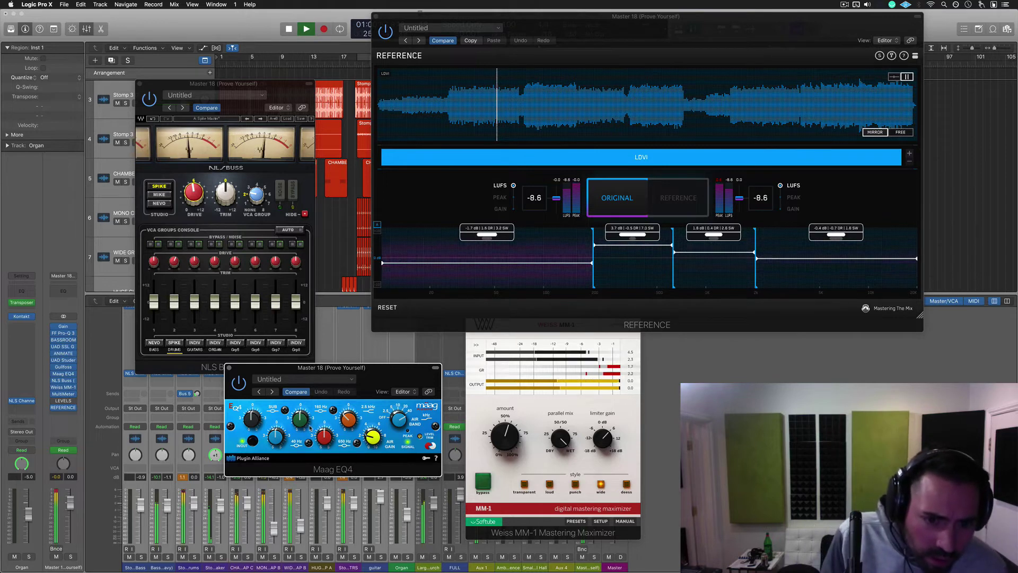
drag(302, 423, 303, 426)
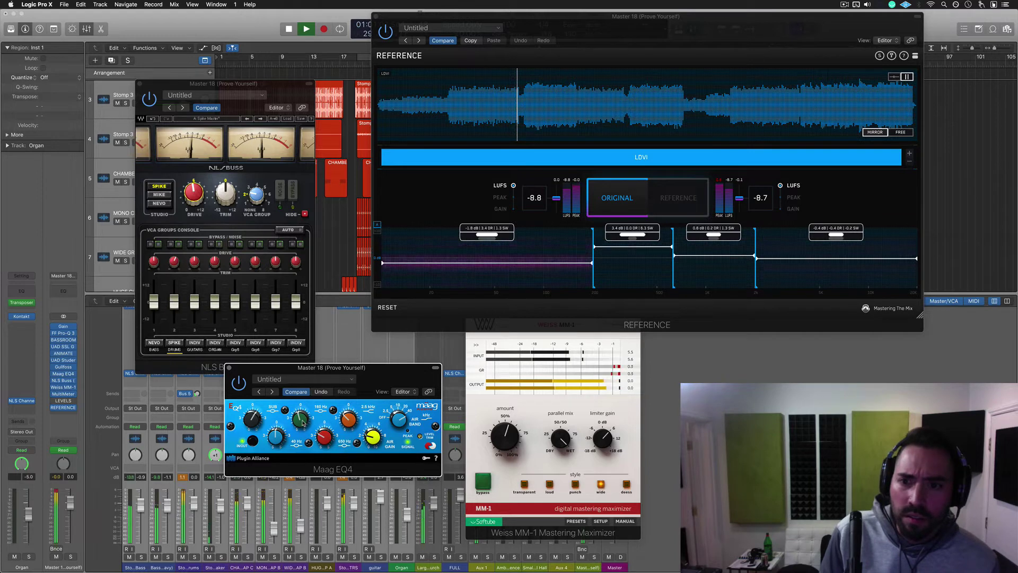
drag(301, 424, 303, 428)
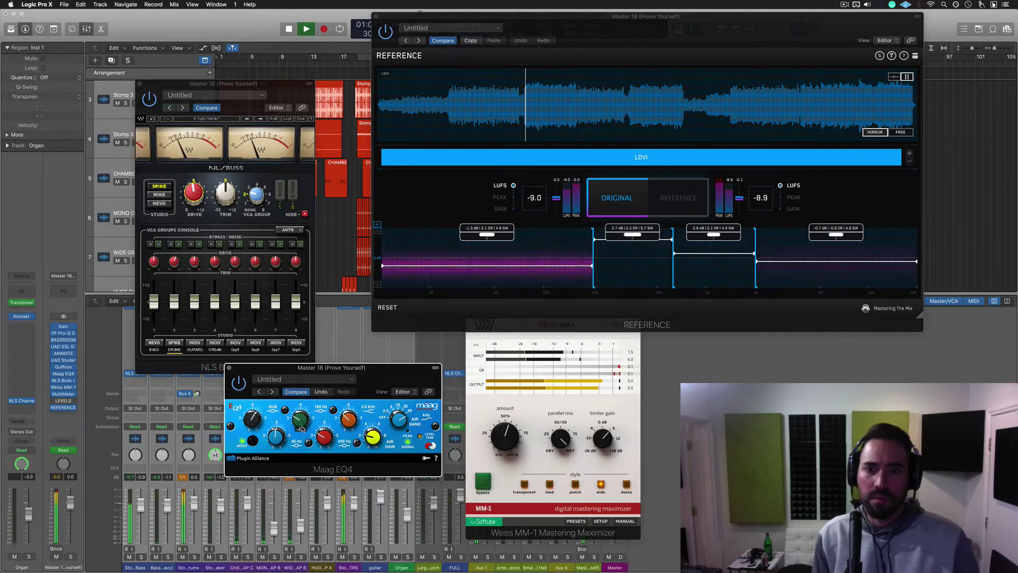
drag(303, 428, 300, 419)
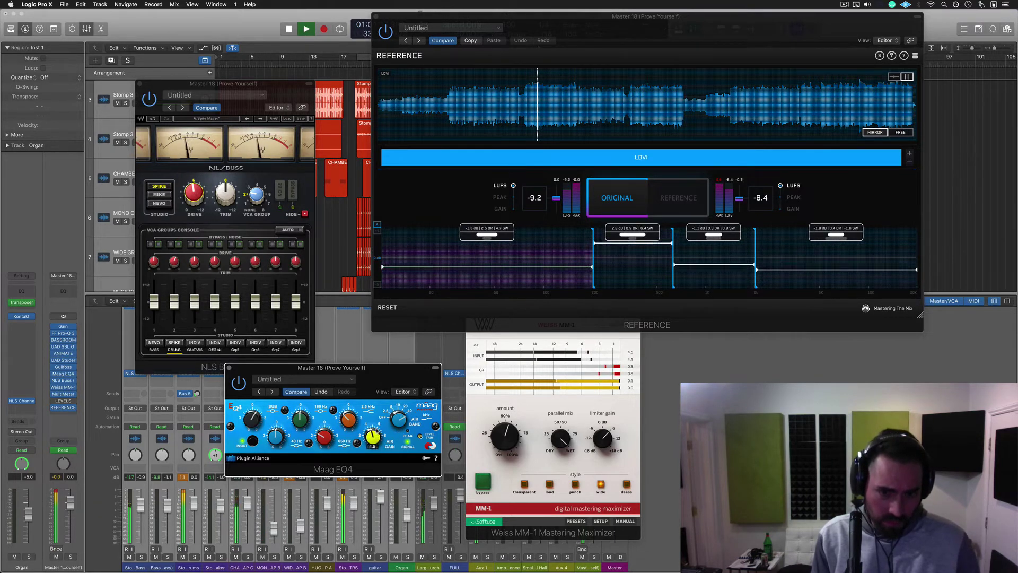
mouse_move(399, 423)
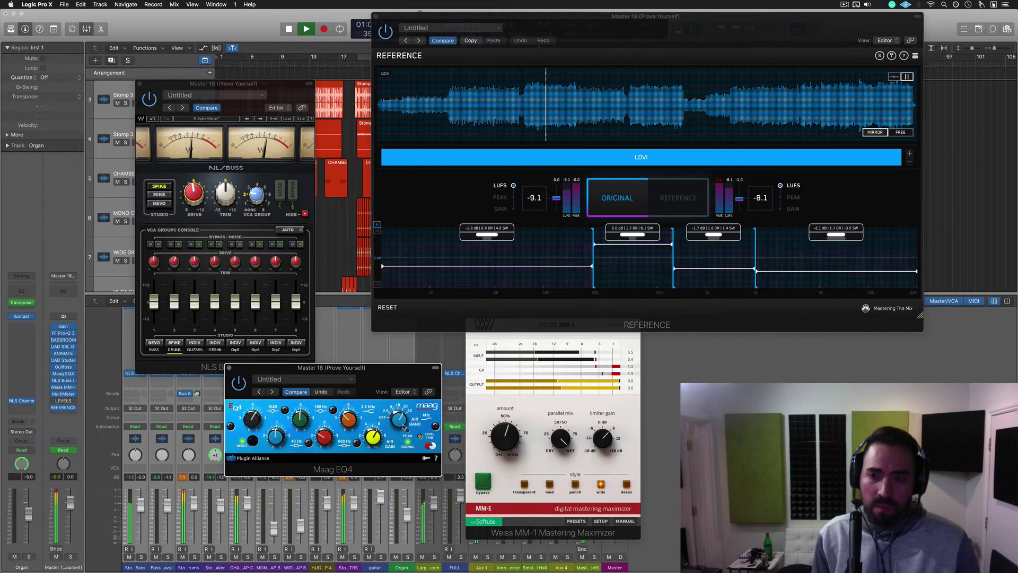
Set the reference track to Free playback and loop the short section where its waveform first gets louder
click(506, 118)
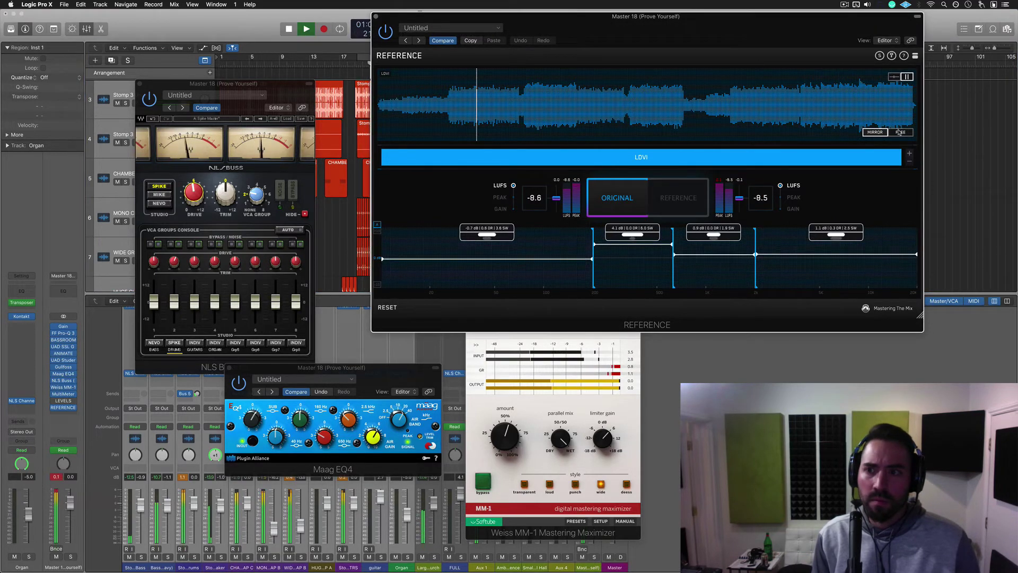
click(900, 132)
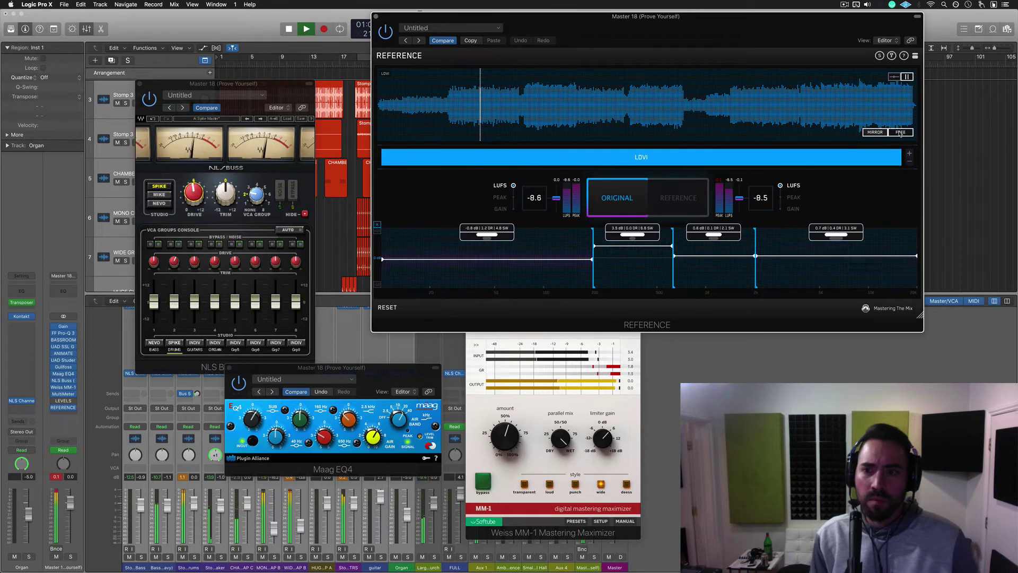
key(space)
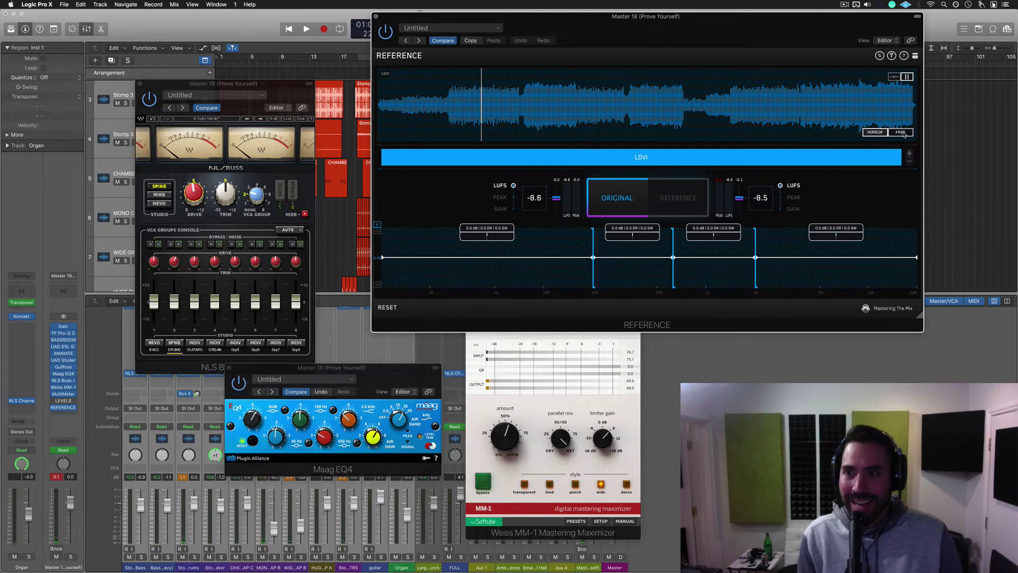
click(904, 134)
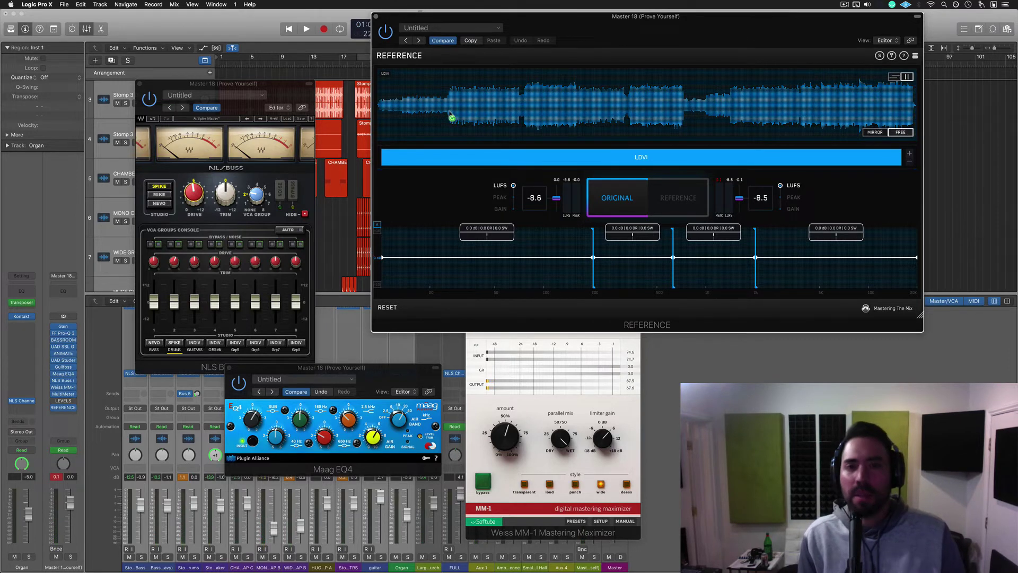
drag(450, 113, 454, 116)
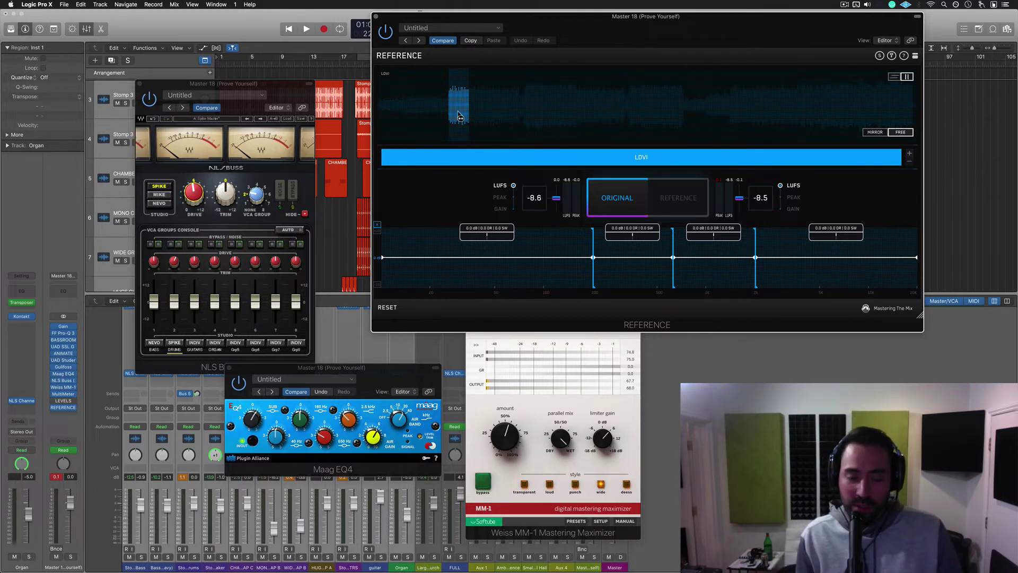
click(459, 117)
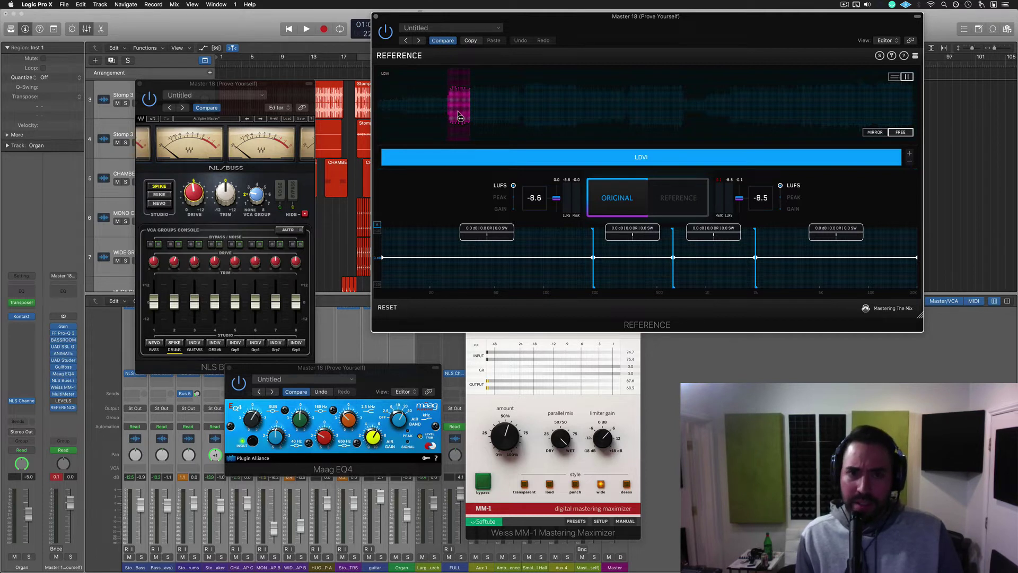
Play the mix and switch repeatedly between it and the looped reference section, finishing on Original
key(space)
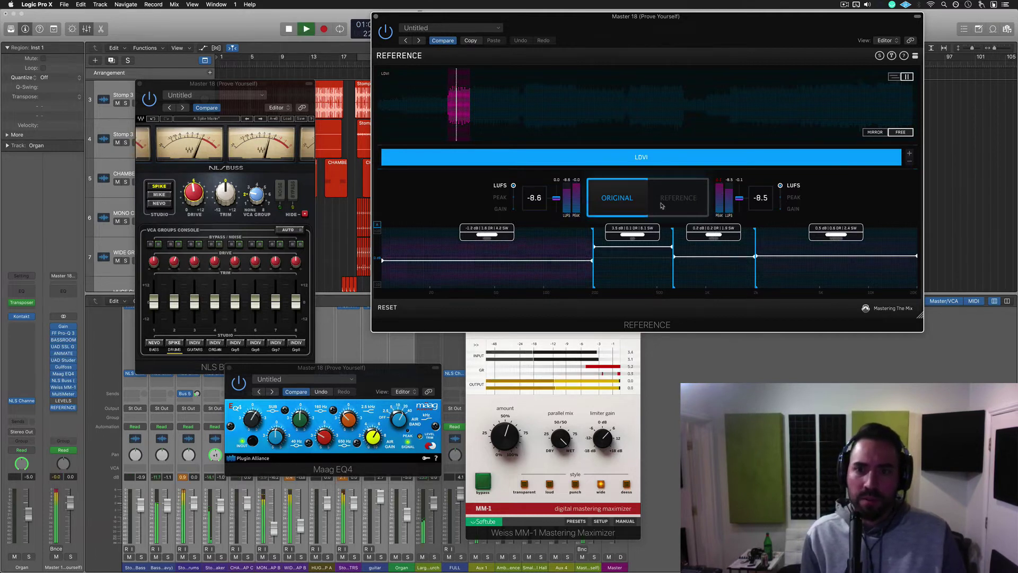
click(645, 202)
click(624, 202)
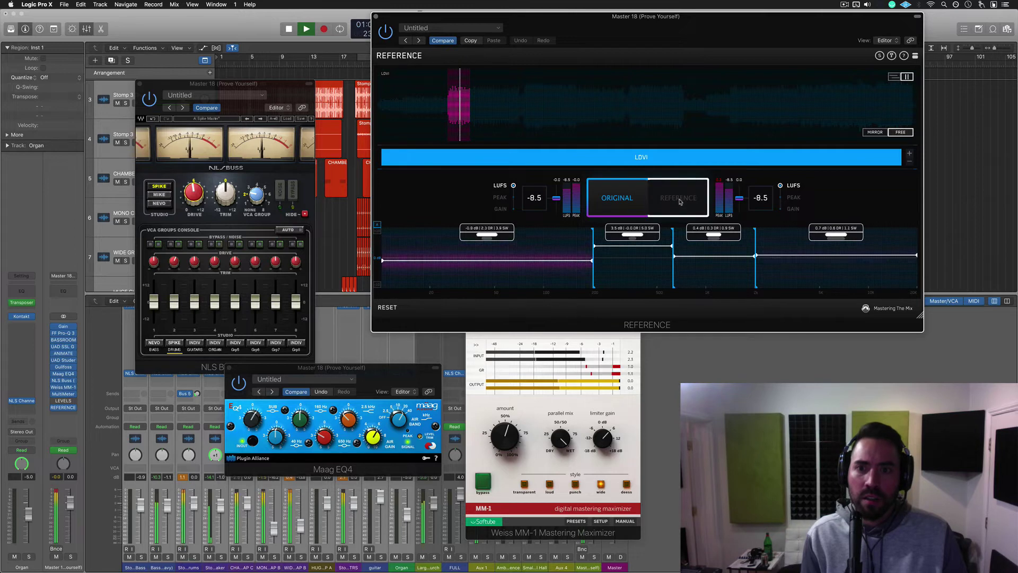
click(680, 202)
click(637, 197)
click(634, 199)
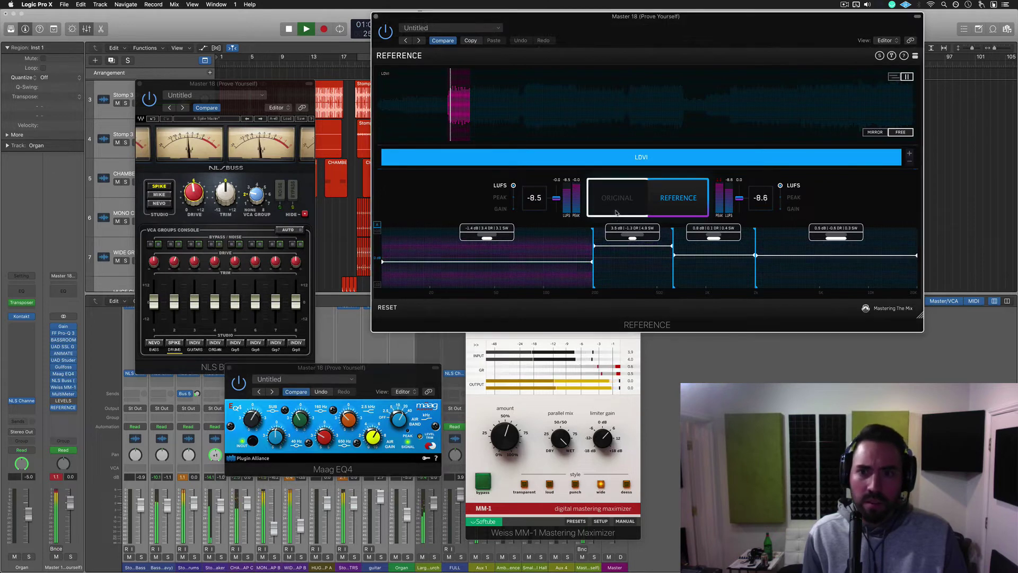
click(676, 206)
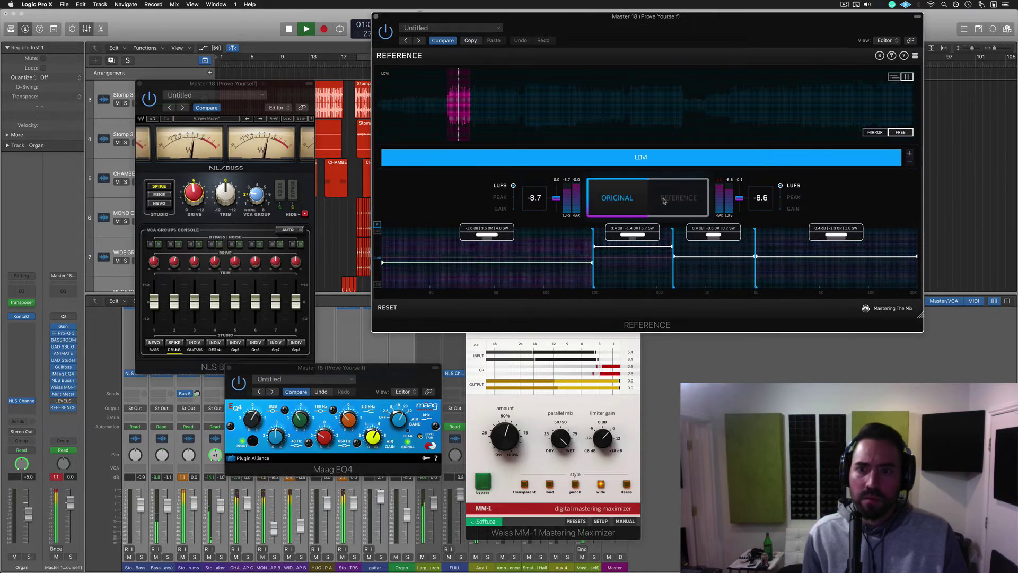
click(666, 204)
click(601, 208)
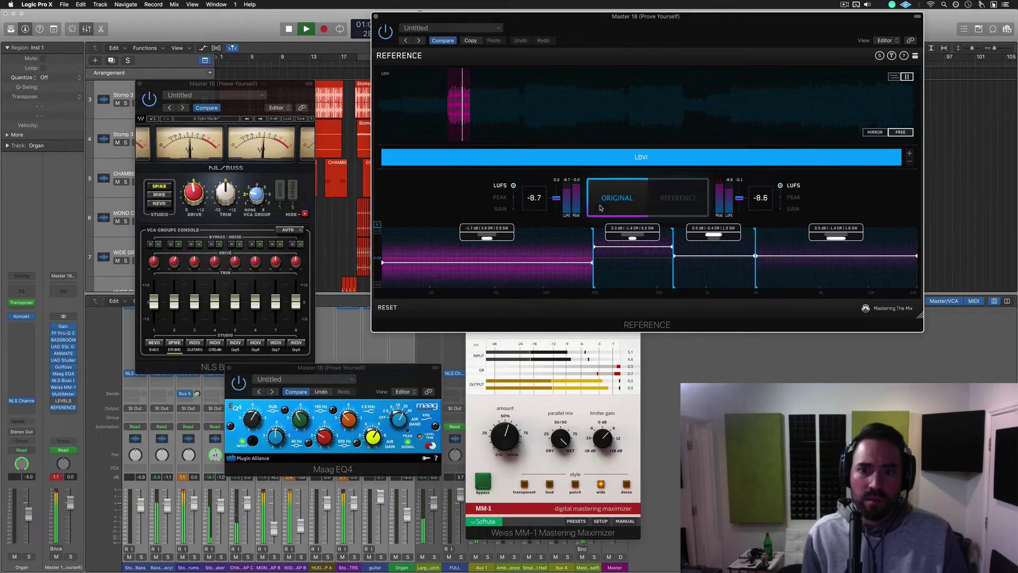
Compare the mix with the looped reference section once more, finishing on Reference, and stop playback
click(282, 440)
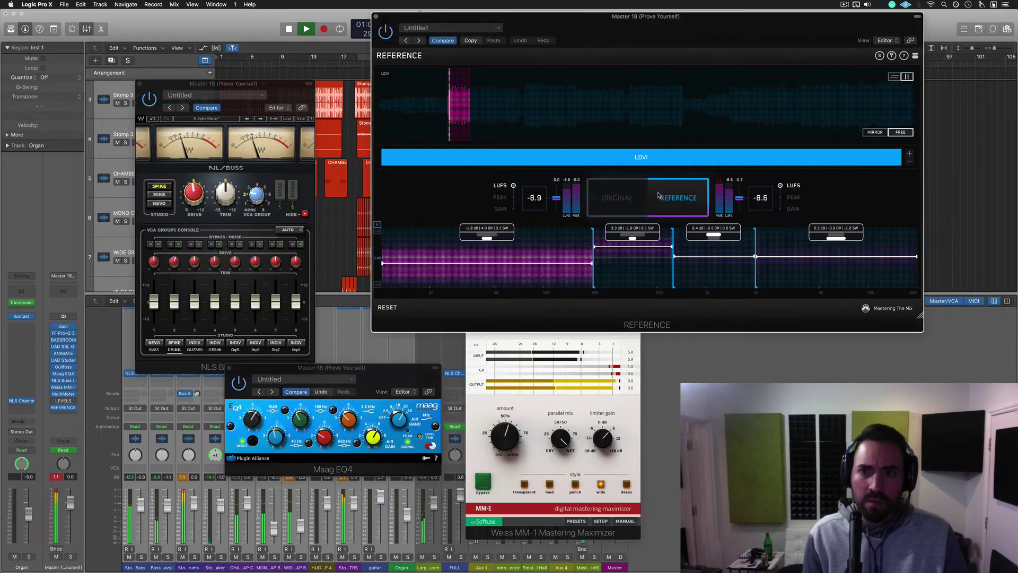
click(689, 202)
key(space)
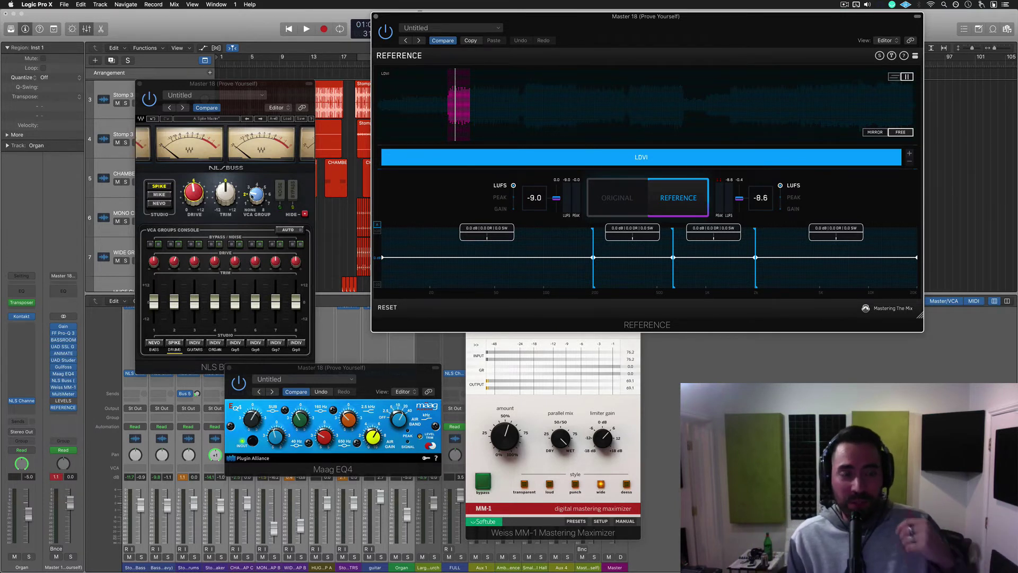
mouse_move(253, 196)
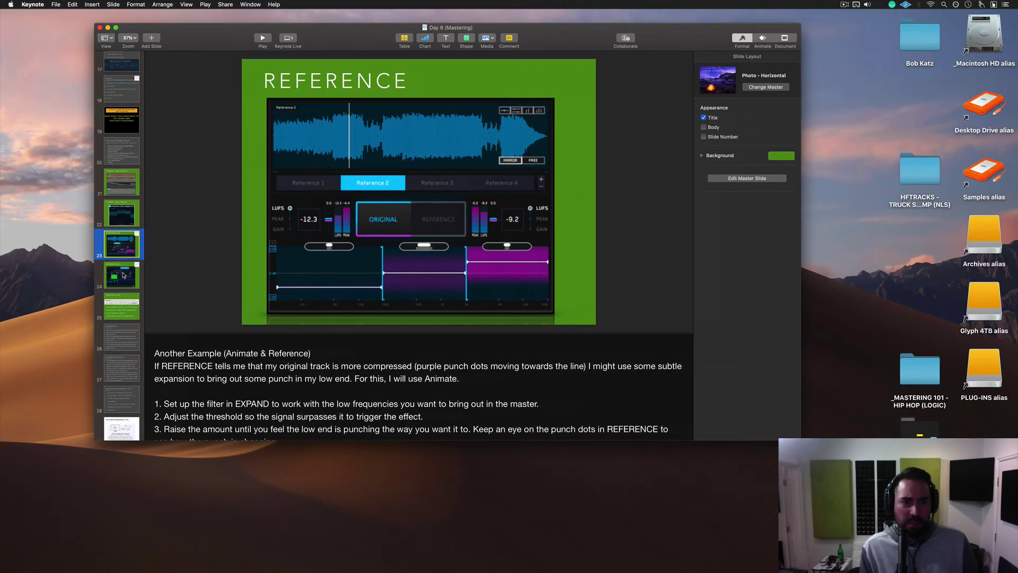
Start the Keynote slideshow from slide 24, which suggests boosting 20-50 Hz, and advance to the following REFERENCE slide
scroll(123, 274, down, 4)
scroll(123, 275, down, 1)
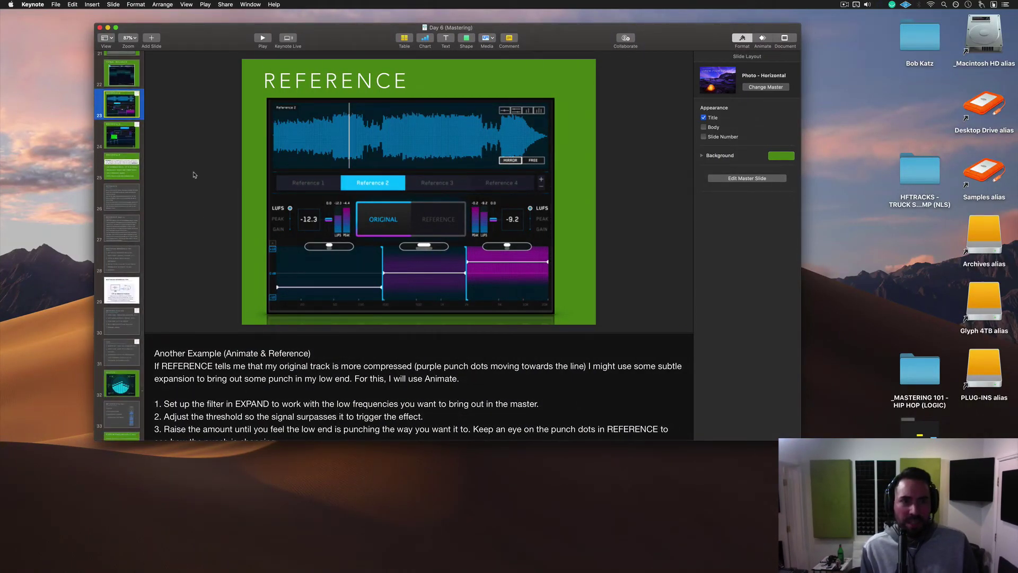
click(124, 135)
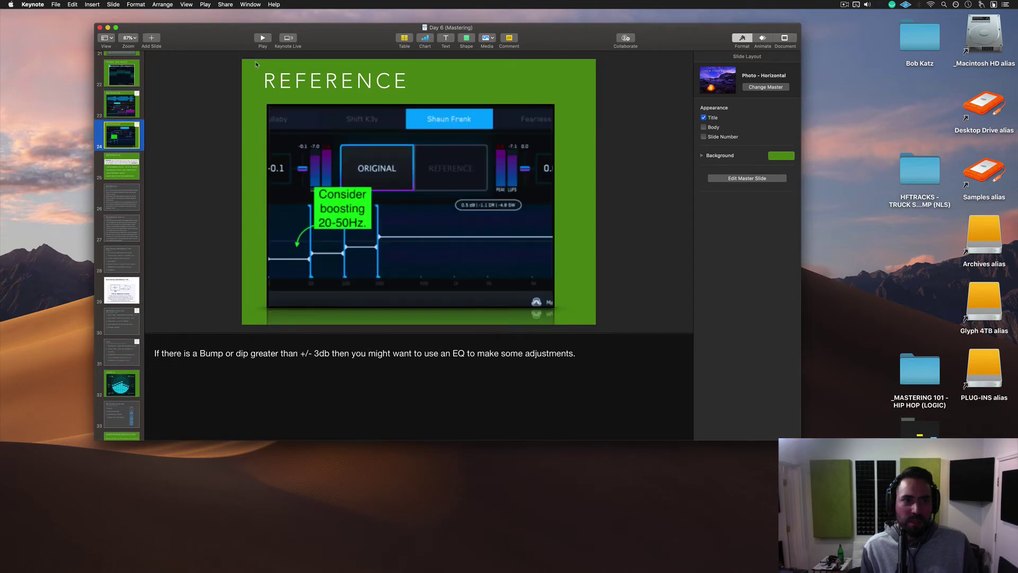
click(263, 39)
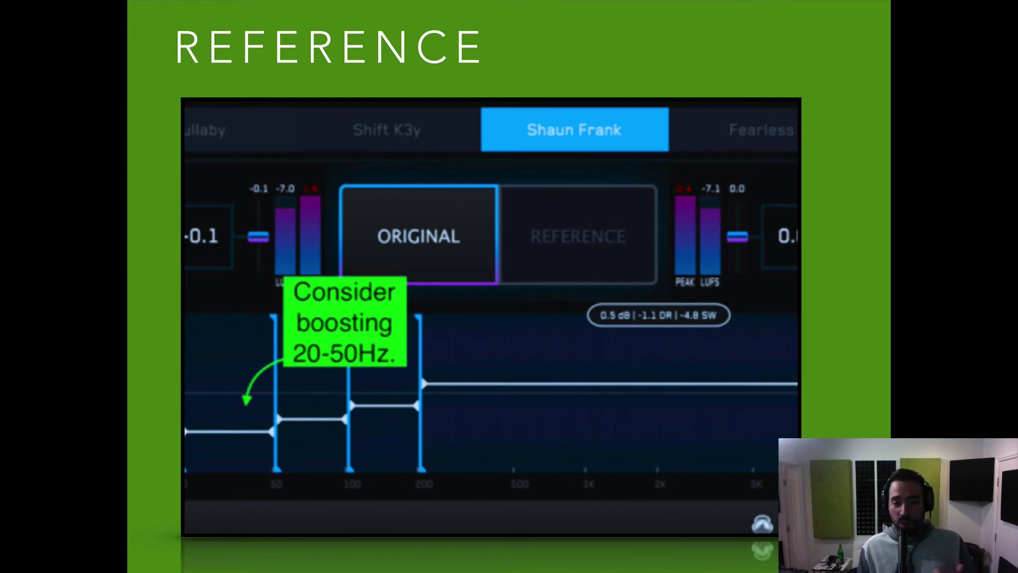
key(Right)
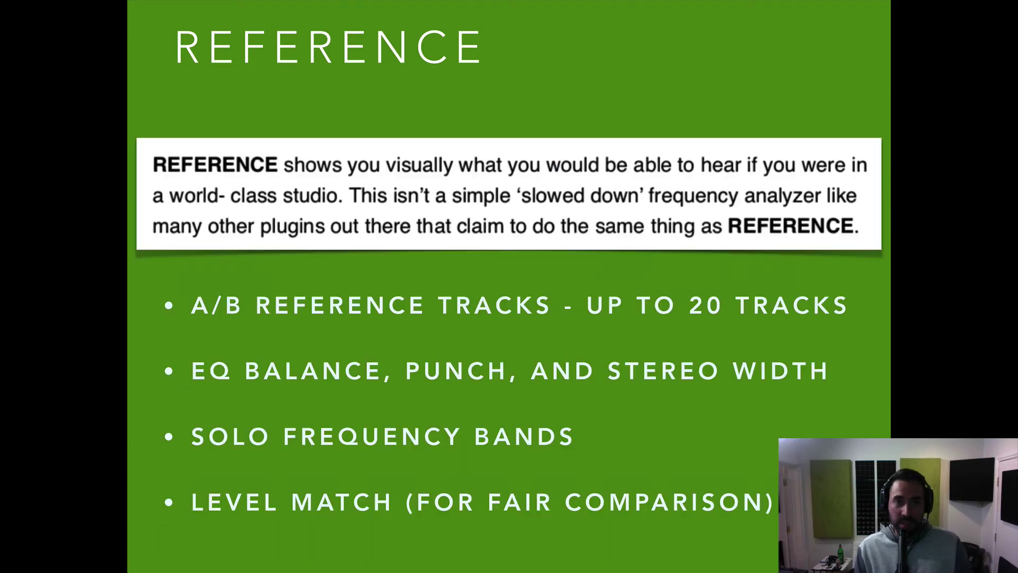